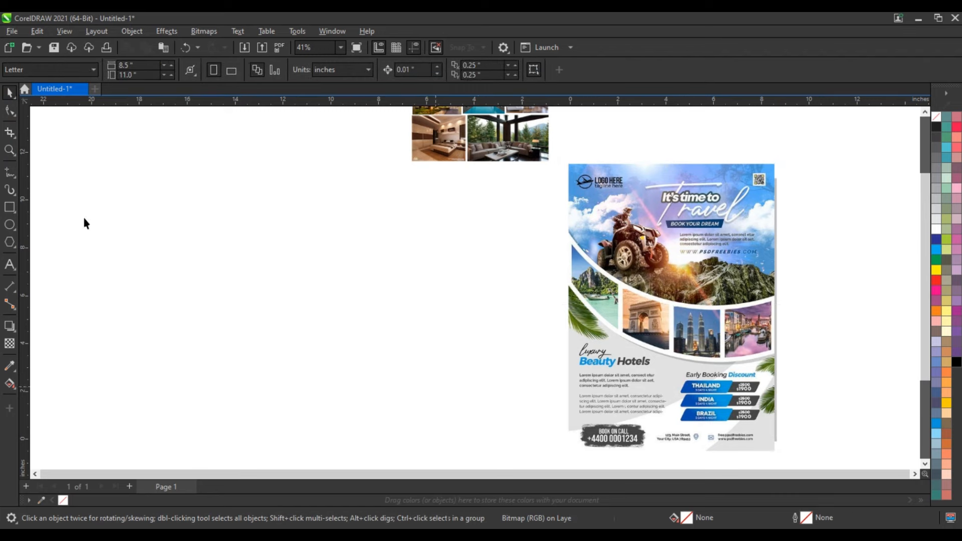
Draw a portrait rectangle about 8.22 by 11.54 inches in the empty area beside the sample flyer.
{"action": "left_click", "coordinate": [9, 207]}
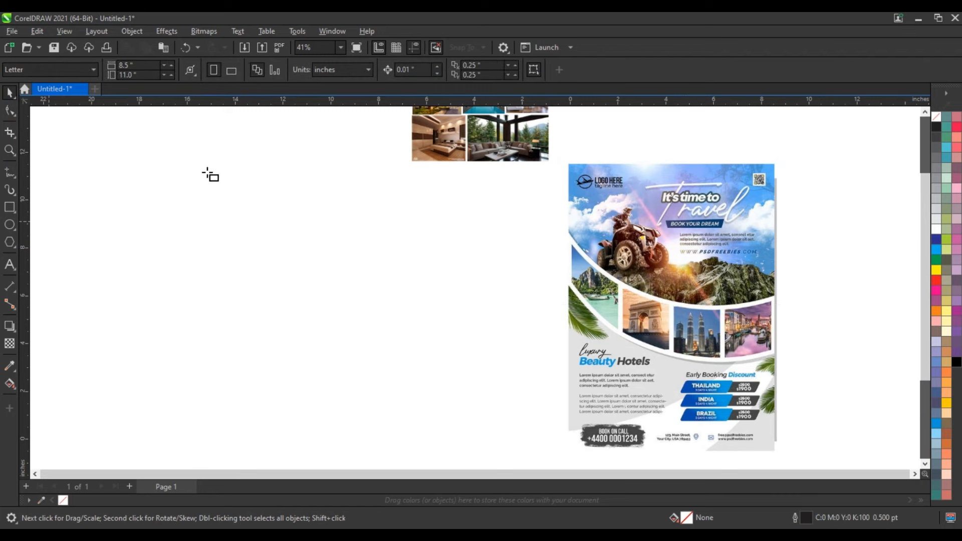
{"action": "left_click_drag", "start_coordinate": [228, 173], "coordinate": [426, 449]}
{"action": "scroll", "coordinate": [421, 386], "scroll_direction": "down", "scroll_amount": 1}
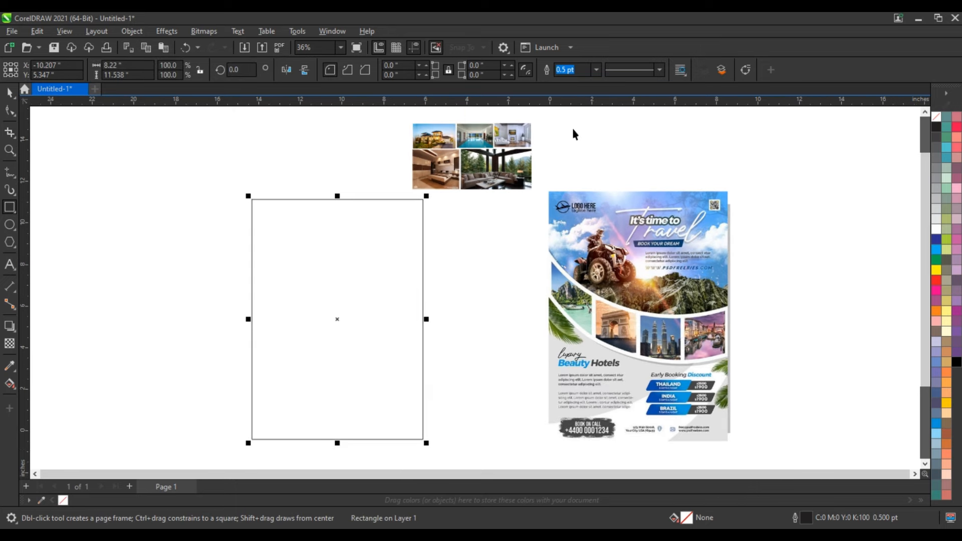
Move the five interior and house photos together to the empty area on the far side of the sample flyer.
{"action": "key", "text": "space"}
{"action": "left_click_drag", "start_coordinate": [563, 118], "coordinate": [389, 200]}
{"action": "left_click_drag", "start_coordinate": [445, 174], "coordinate": [792, 220]}
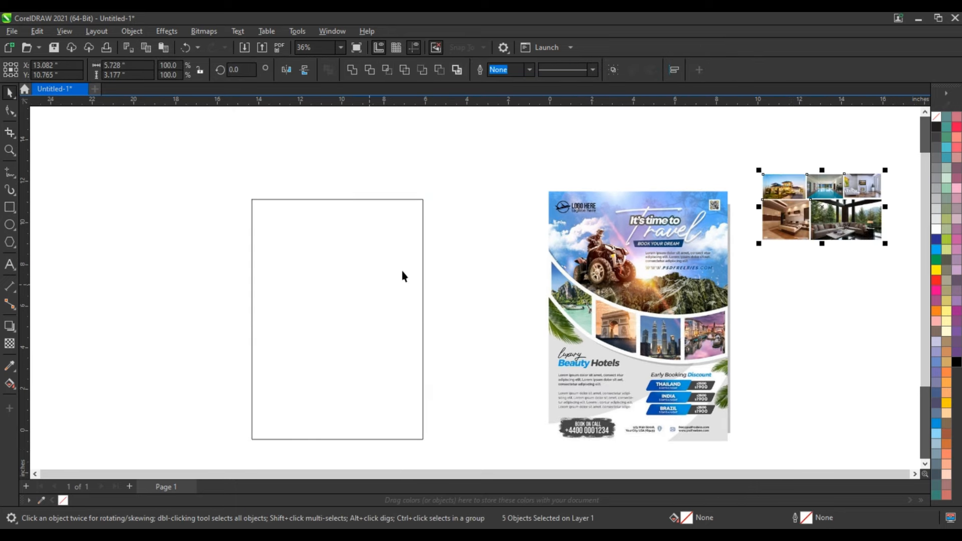
Move the portrait rectangle closer to the sample flyer and enlarge it proportionally to about 9.82 by 13.78 inches.
{"action": "left_click_drag", "start_coordinate": [402, 276], "coordinate": [461, 250]}
{"action": "left_click_drag", "start_coordinate": [486, 170], "coordinate": [505, 147]}
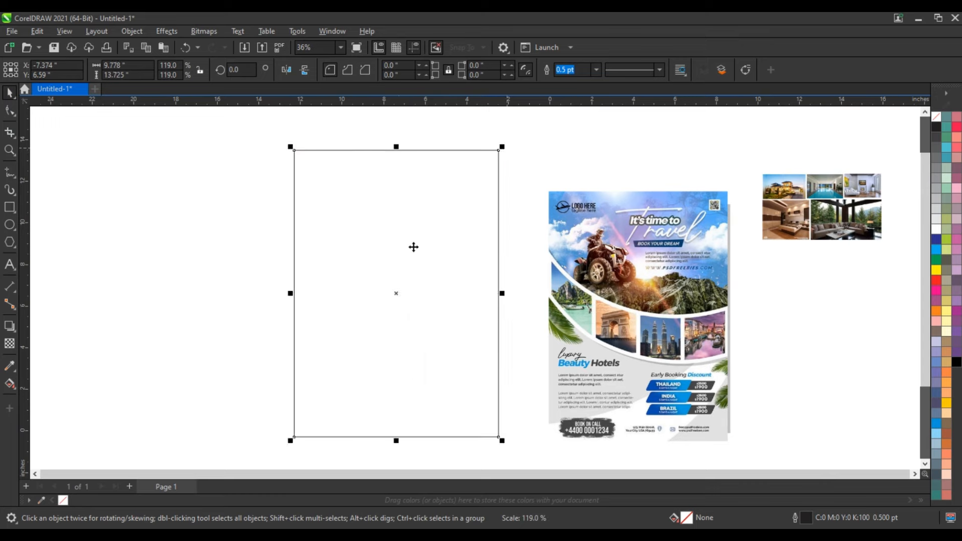
{"action": "left_click_drag", "start_coordinate": [400, 254], "coordinate": [392, 261]}
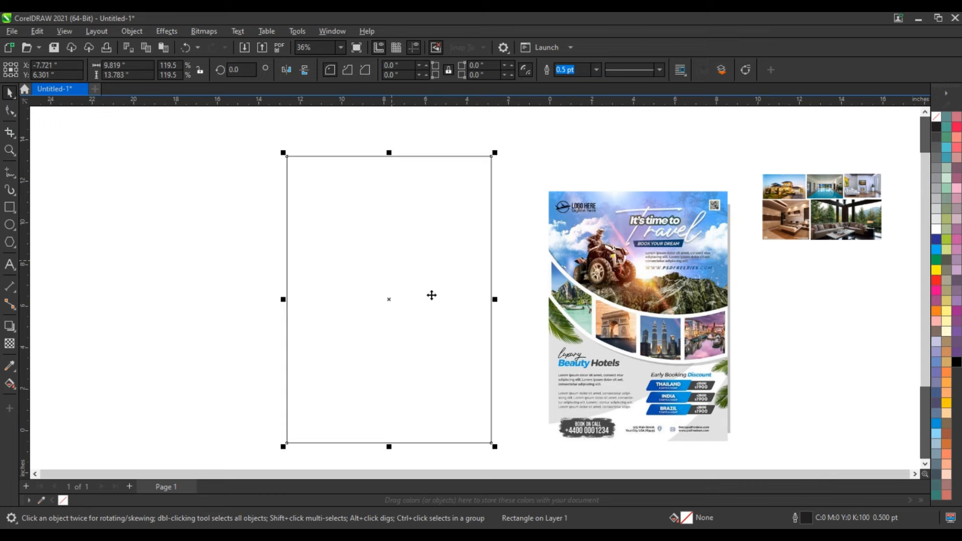
Draw a rectangle about 10.23 by 2.65 inches across the page frame, slightly overhanging both sides, and convert it to curves.
{"action": "left_click", "coordinate": [11, 152]}
{"action": "left_click_drag", "start_coordinate": [767, 456], "coordinate": [767, 456]}
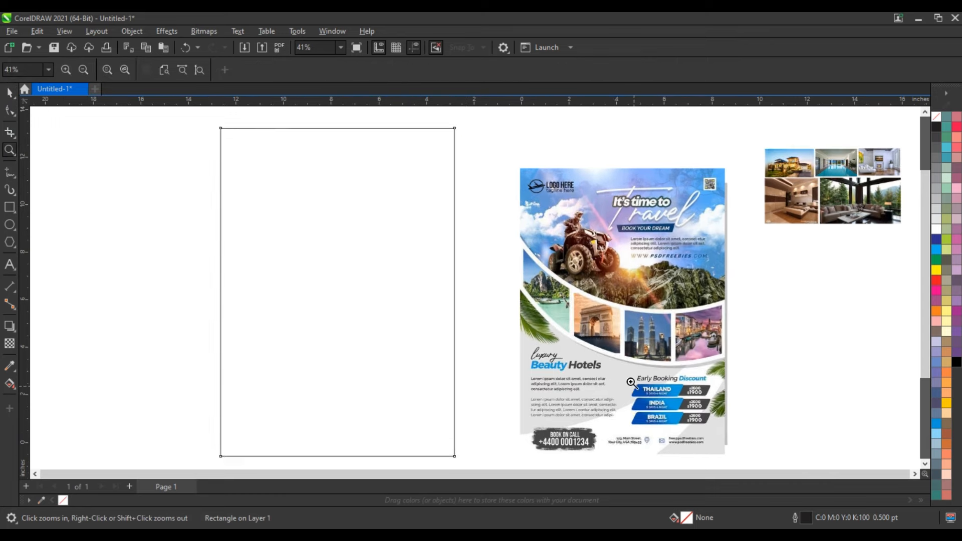
{"action": "left_click", "coordinate": [7, 207]}
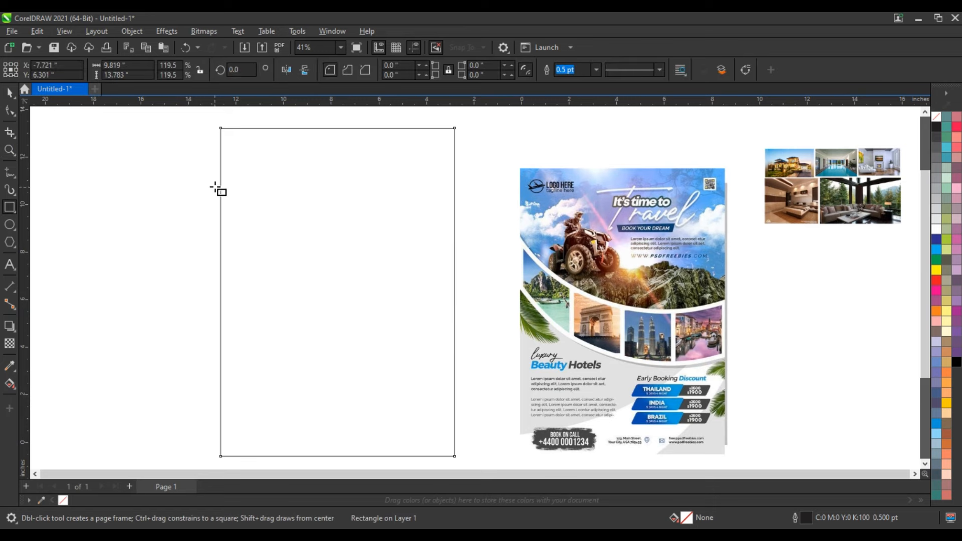
{"action": "left_click_drag", "start_coordinate": [216, 184], "coordinate": [460, 247]}
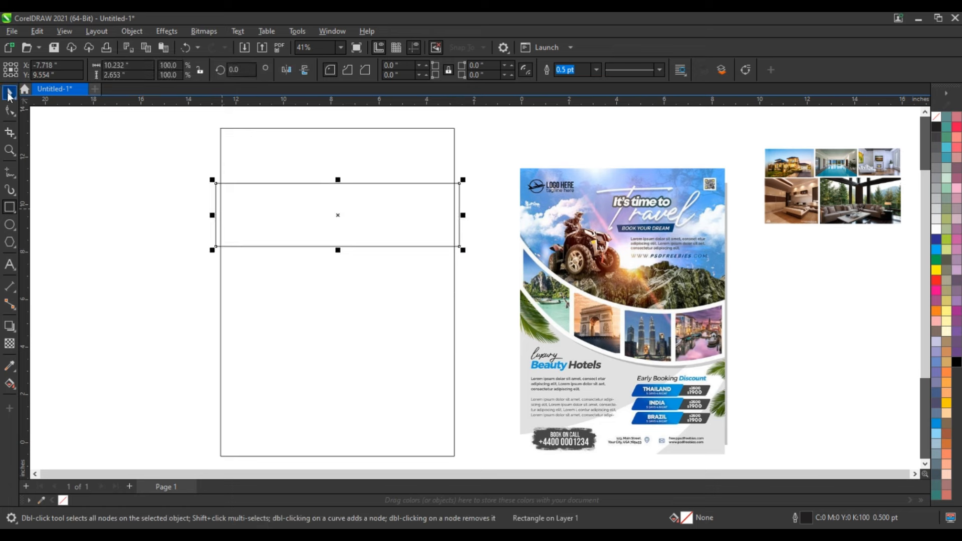
{"action": "left_click", "coordinate": [9, 94]}
{"action": "left_click", "coordinate": [134, 32]}
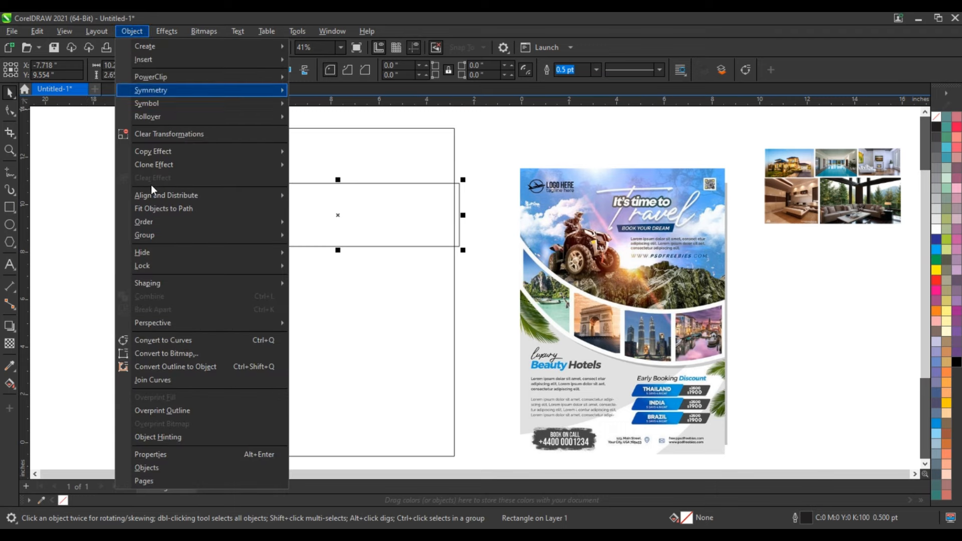
{"action": "left_click", "coordinate": [160, 340]}
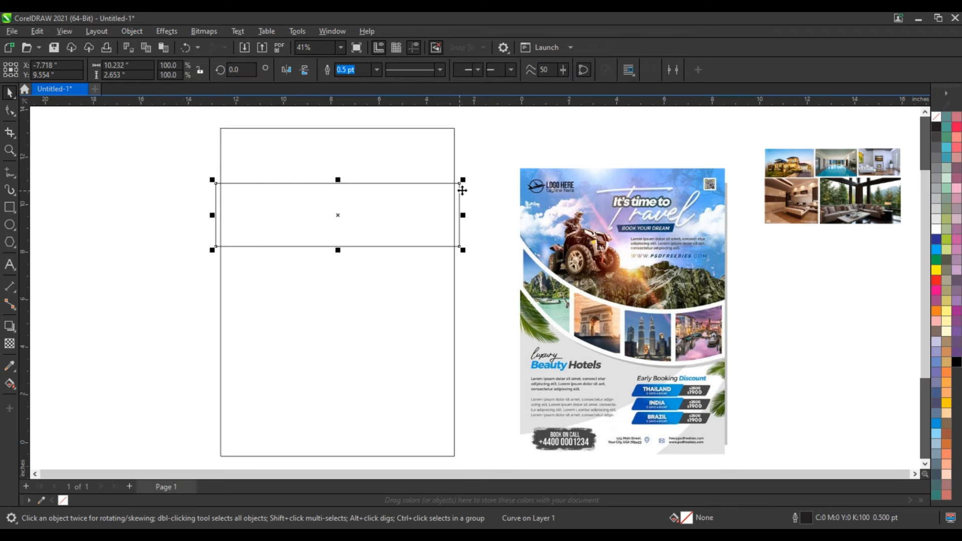
Reshape the rectangle into a downward-sloping band by lowering its two right nodes and raising its lower-left node.
{"action": "left_click", "coordinate": [9, 110]}
{"action": "left_click_drag", "start_coordinate": [479, 178], "coordinate": [458, 284]}
{"action": "left_click_drag", "start_coordinate": [459, 247], "coordinate": [456, 340]}
{"action": "left_click_drag", "start_coordinate": [190, 178], "coordinate": [216, 232]}
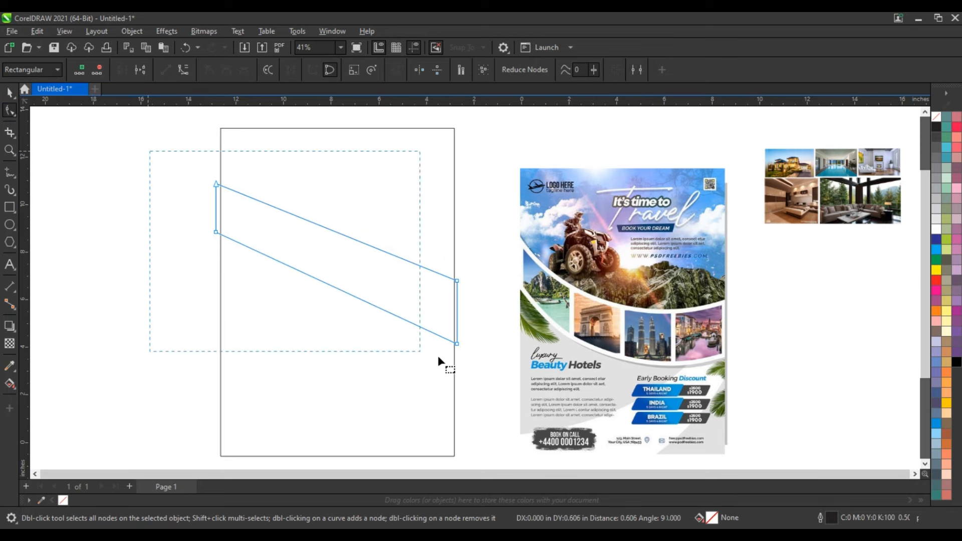
Convert the band's segments to curves and bow both long edges downward, raising the upper-right node slightly.
{"action": "left_click_drag", "start_coordinate": [437, 356], "coordinate": [465, 361]}
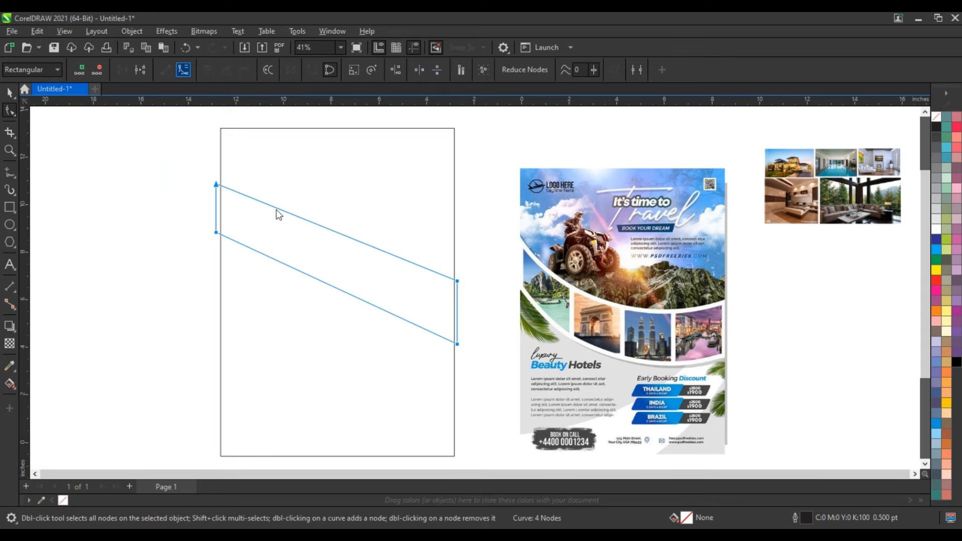
{"action": "left_click_drag", "start_coordinate": [334, 287], "coordinate": [325, 337]}
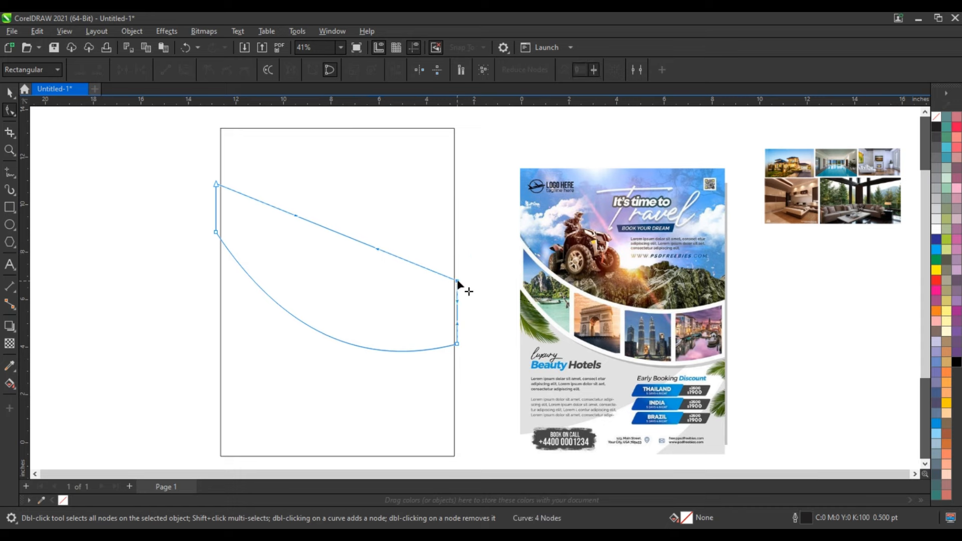
{"action": "left_click_drag", "start_coordinate": [456, 280], "coordinate": [457, 264]}
{"action": "left_click_drag", "start_coordinate": [377, 233], "coordinate": [376, 269]}
{"action": "left_click_drag", "start_coordinate": [297, 215], "coordinate": [290, 246]}
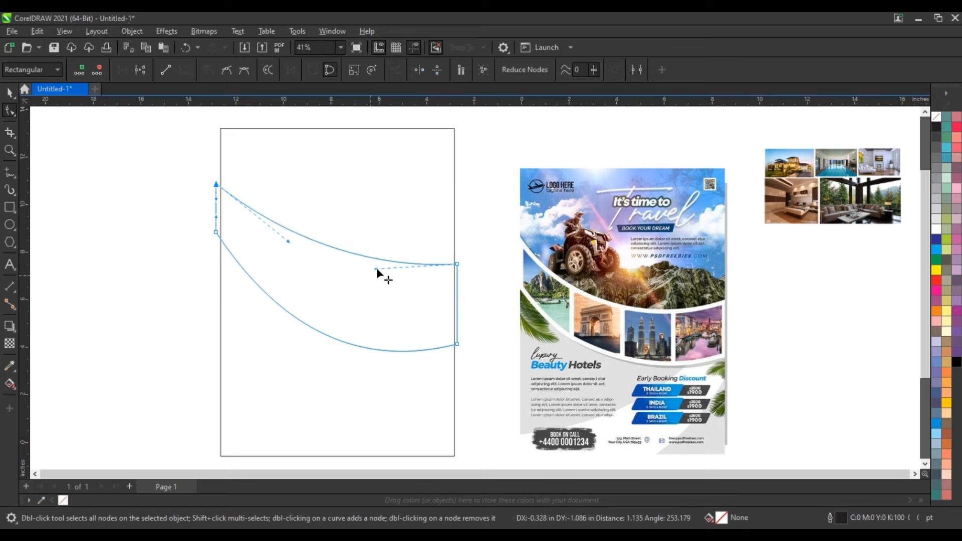
Refine the curvature of the band's upper edge with its two control handles so it sags deeper and follows the lower edge.
{"action": "left_click_drag", "start_coordinate": [376, 269], "coordinate": [376, 295]}
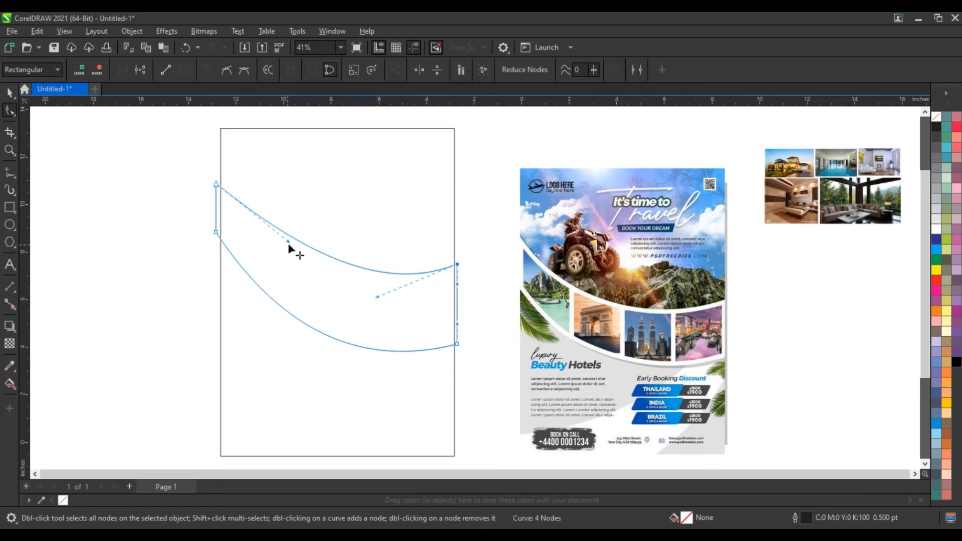
{"action": "left_click_drag", "start_coordinate": [287, 242], "coordinate": [268, 244]}
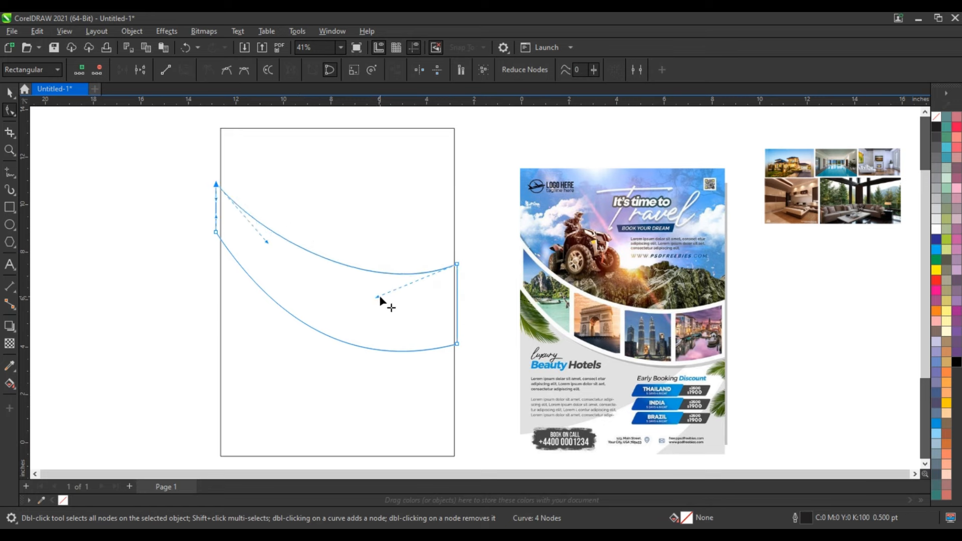
{"action": "left_click_drag", "start_coordinate": [376, 297], "coordinate": [371, 297]}
{"action": "left_click", "coordinate": [264, 242]}
{"action": "left_click_drag", "start_coordinate": [264, 242], "coordinate": [262, 240]}
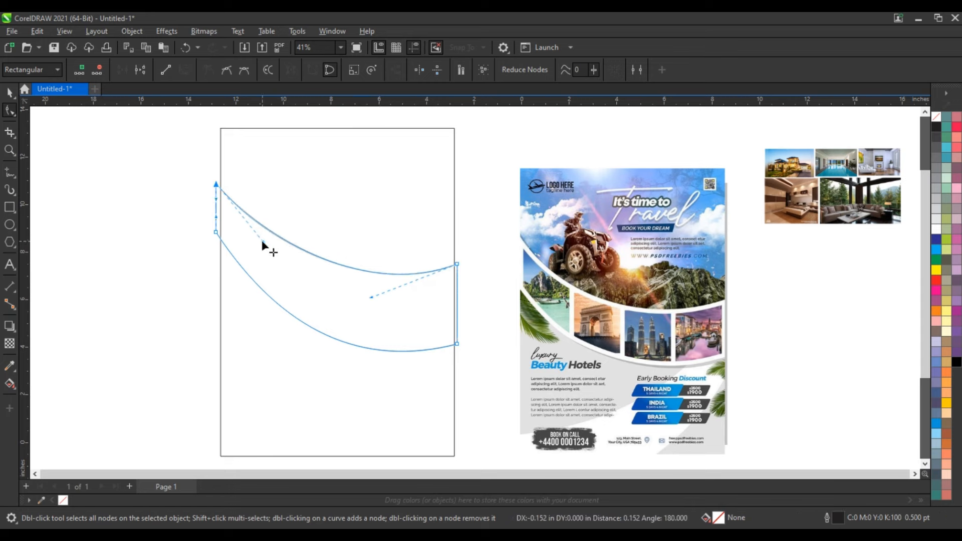
{"action": "left_click", "coordinate": [10, 93]}
{"action": "left_click", "coordinate": [65, 220]}
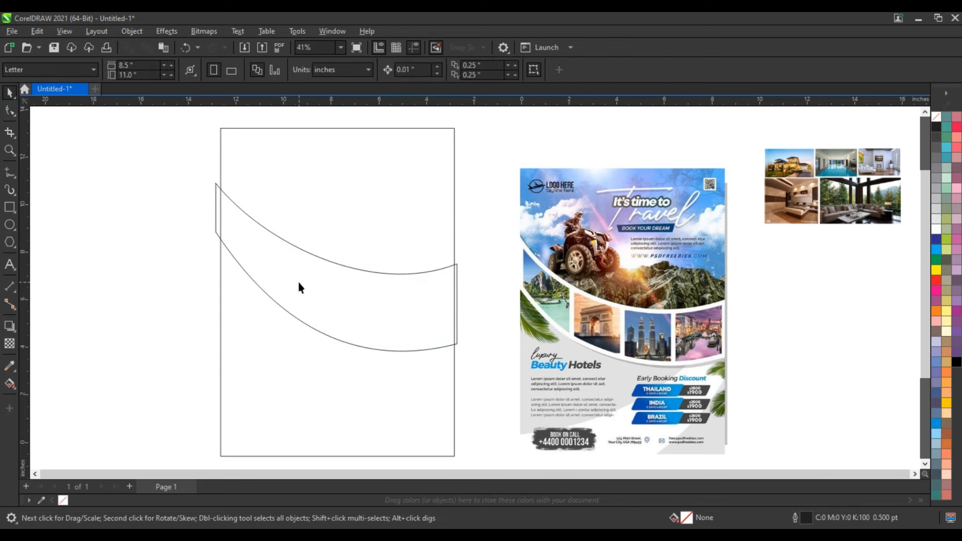
{"action": "left_click", "coordinate": [297, 278]}
{"action": "left_click", "coordinate": [171, 283]}
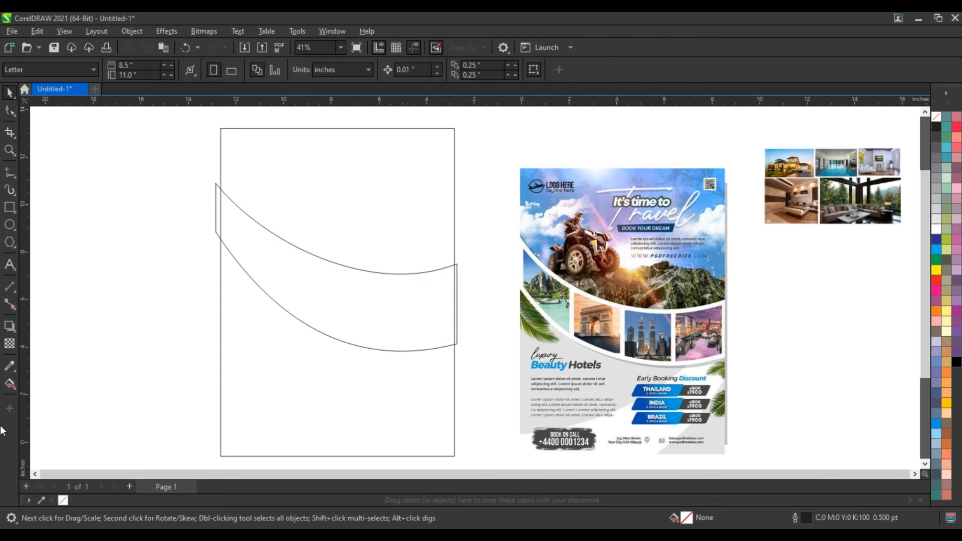
Use Smart Fill to create a shape from the part of the curved band that lies inside the page frame.
{"action": "left_click", "coordinate": [16, 389]}
{"action": "left_click", "coordinate": [42, 399]}
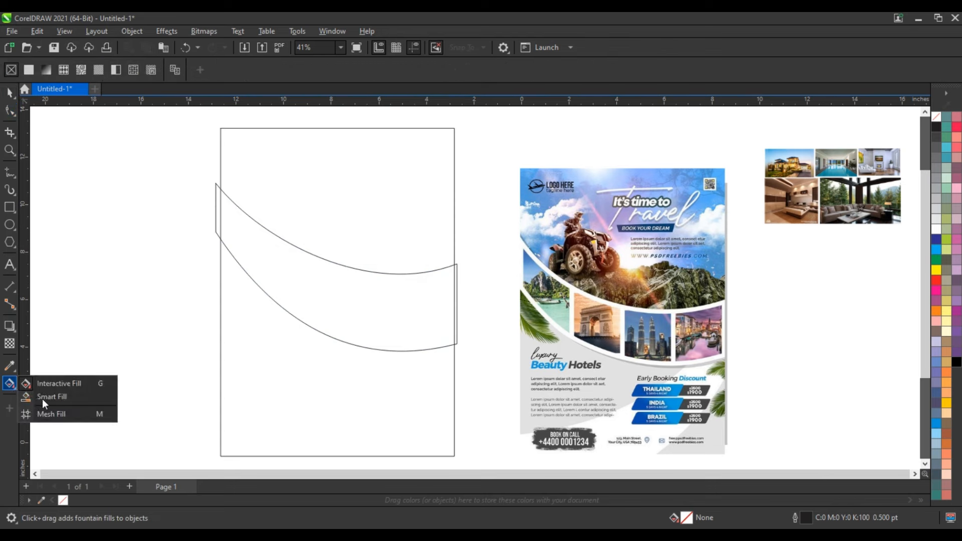
{"action": "left_click", "coordinate": [346, 311]}
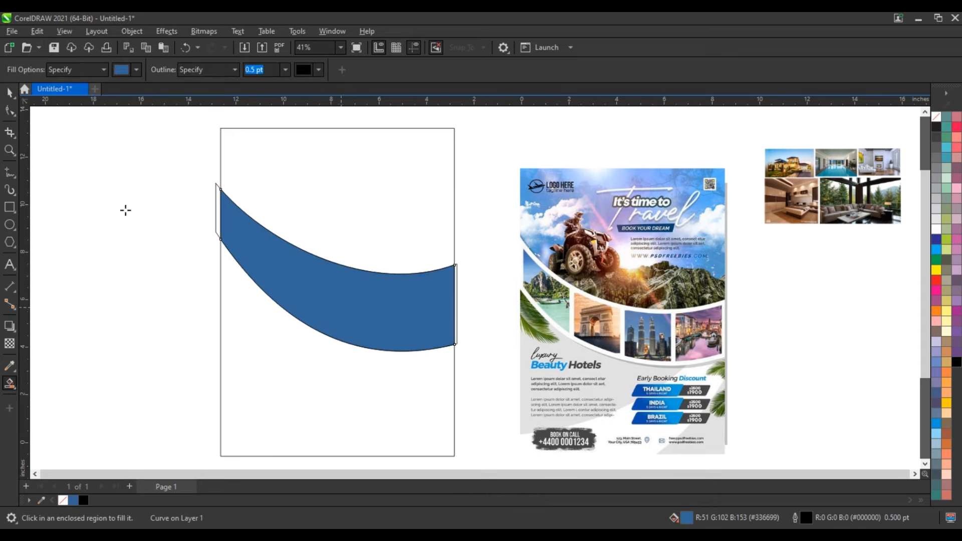
Delete the original overhanging band outline and remove the fill from the trimmed band.
{"action": "left_click", "coordinate": [7, 94]}
{"action": "left_click", "coordinate": [216, 201]}
{"action": "key", "text": "Delete"}
{"action": "left_click", "coordinate": [234, 220]}
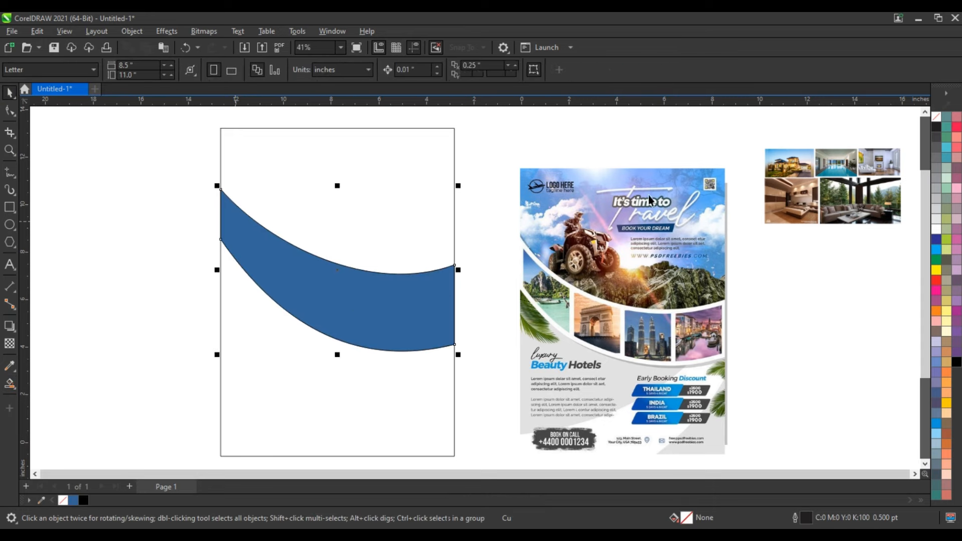
{"action": "left_click", "coordinate": [938, 115]}
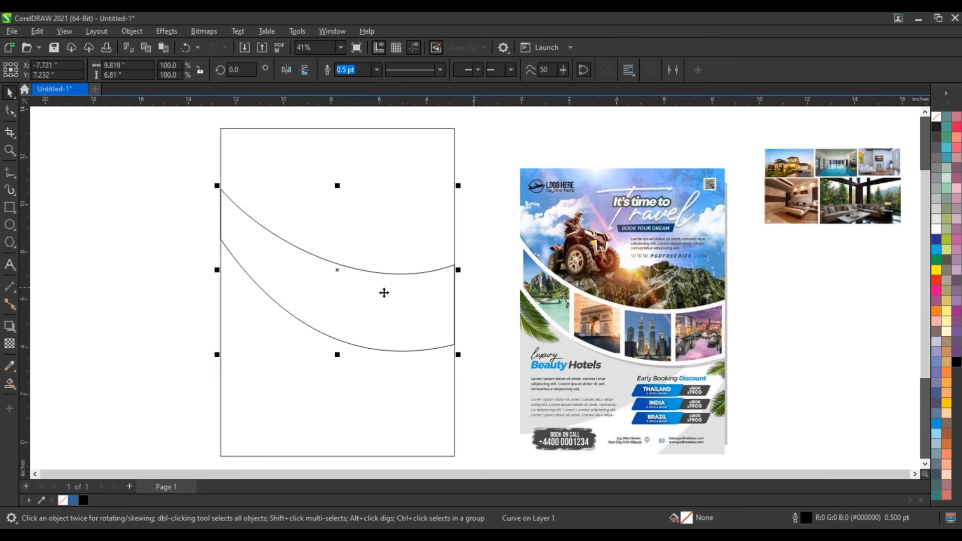
Add a one-step inward contour of about 0.195 inches to the curved band and break the contour apart.
{"action": "left_click", "coordinate": [17, 334]}
{"action": "left_click", "coordinate": [40, 339]}
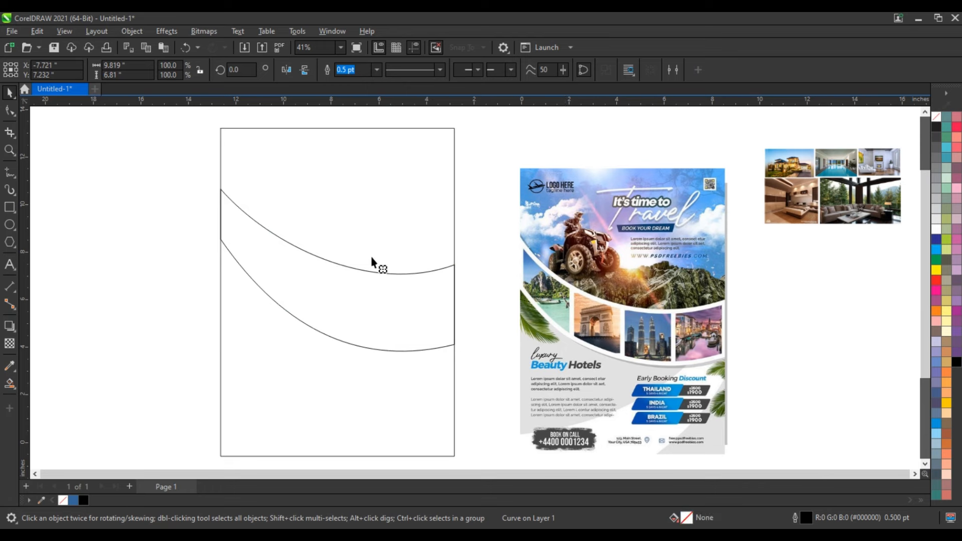
{"action": "left_click_drag", "start_coordinate": [341, 267], "coordinate": [377, 276]}
{"action": "left_click", "coordinate": [507, 304]}
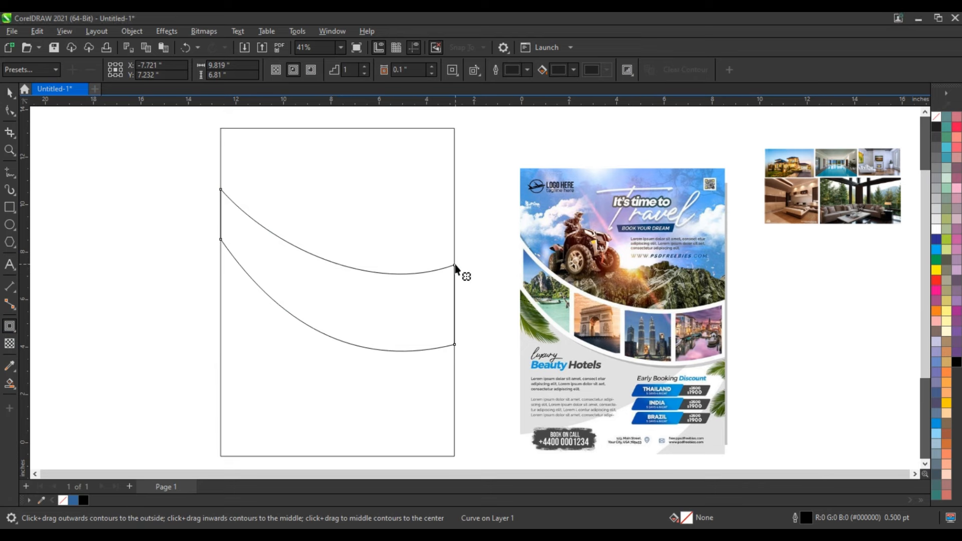
{"action": "left_click_drag", "start_coordinate": [458, 271], "coordinate": [451, 279]}
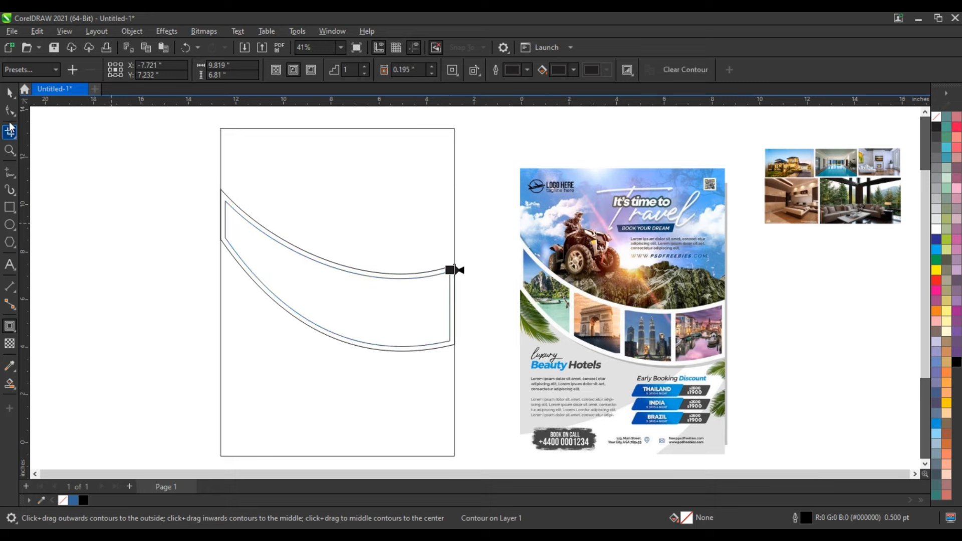
{"action": "left_click", "coordinate": [14, 94]}
{"action": "left_click", "coordinate": [132, 31]}
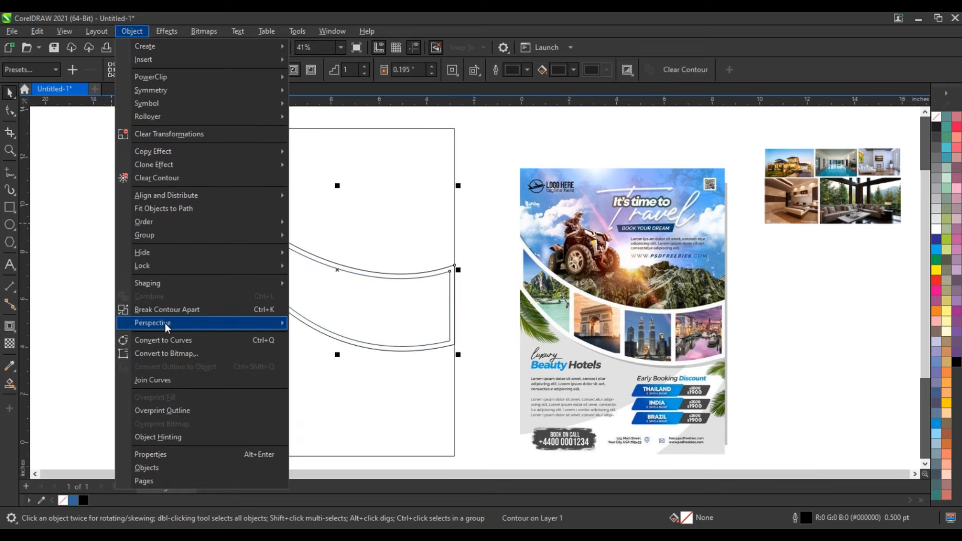
{"action": "left_click", "coordinate": [140, 310]}
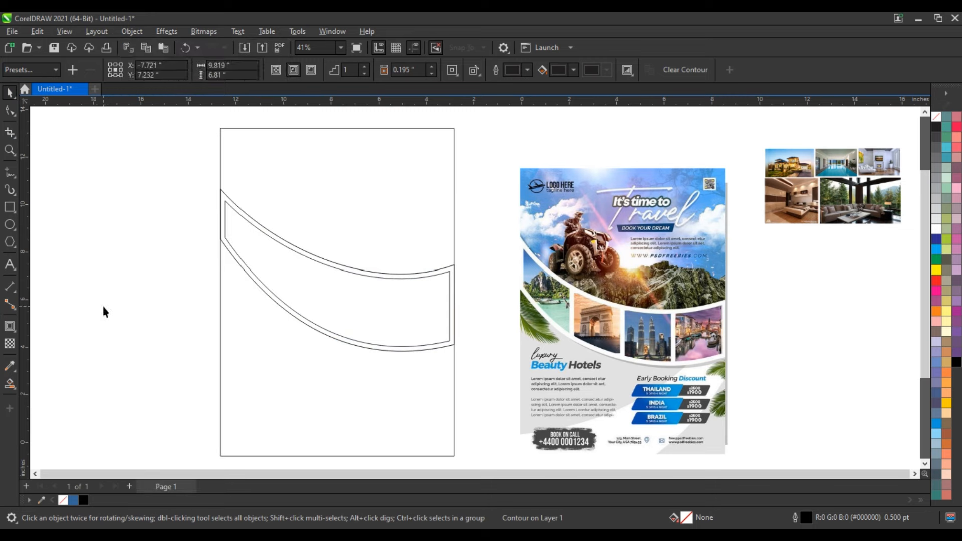
Draw a thin vertical strip about 0.15 by 7.81 inches across the band and duplicate it twice at equal spacing.
{"action": "left_click", "coordinate": [11, 209]}
{"action": "left_click_drag", "start_coordinate": [258, 202], "coordinate": [260, 343]}
{"action": "key", "text": "space"}
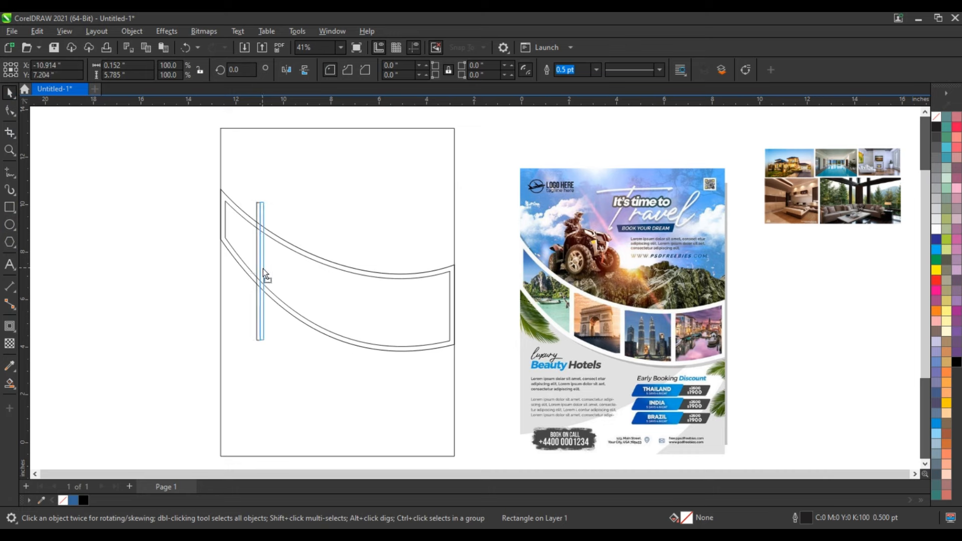
{"action": "left_click", "coordinate": [264, 274]}
{"action": "left_click_drag", "start_coordinate": [261, 200], "coordinate": [262, 175]}
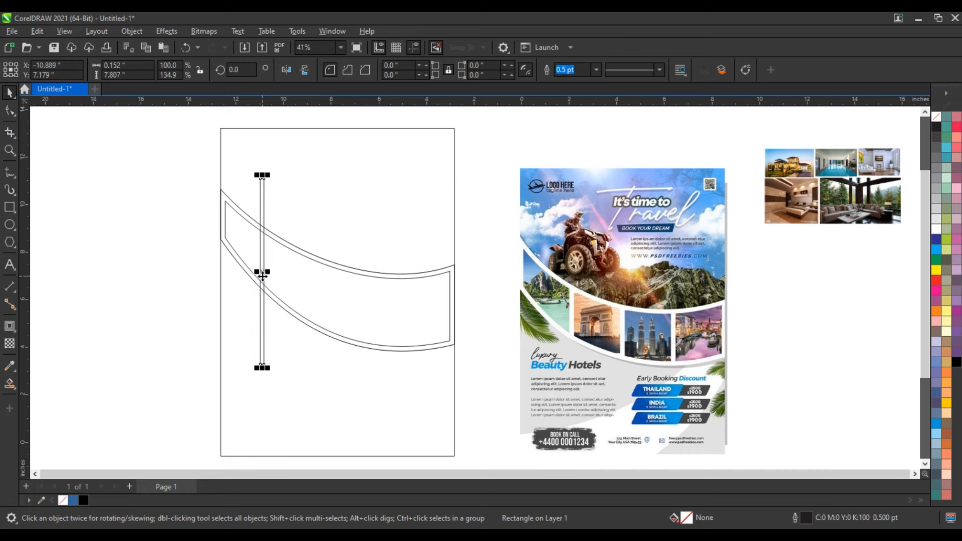
{"action": "left_click_drag", "start_coordinate": [263, 273], "coordinate": [316, 284]}
{"action": "key", "text": "ctrl+r"}
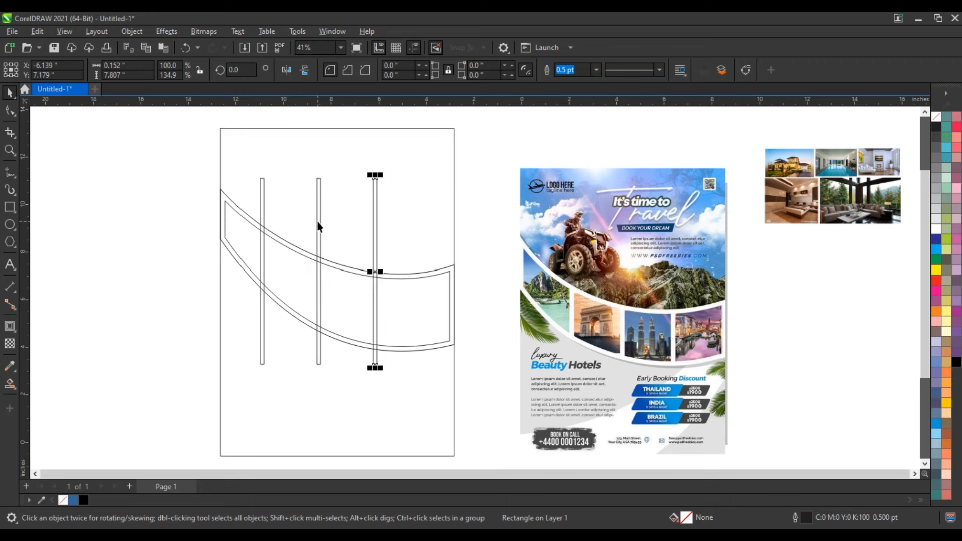
Weld the three vertical strips into one object and enlarge it proportionally to about 110.3%.
{"action": "left_click", "coordinate": [318, 226], "text": "shift"}
{"action": "left_click", "coordinate": [265, 197], "text": "shift"}
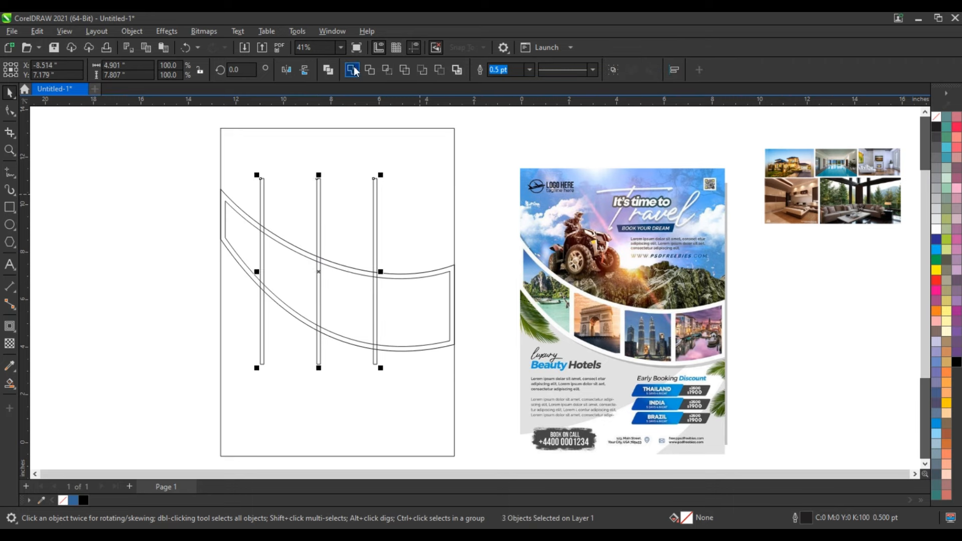
{"action": "left_click_drag", "start_coordinate": [382, 369], "coordinate": [407, 393]}
{"action": "left_click", "coordinate": [463, 368]}
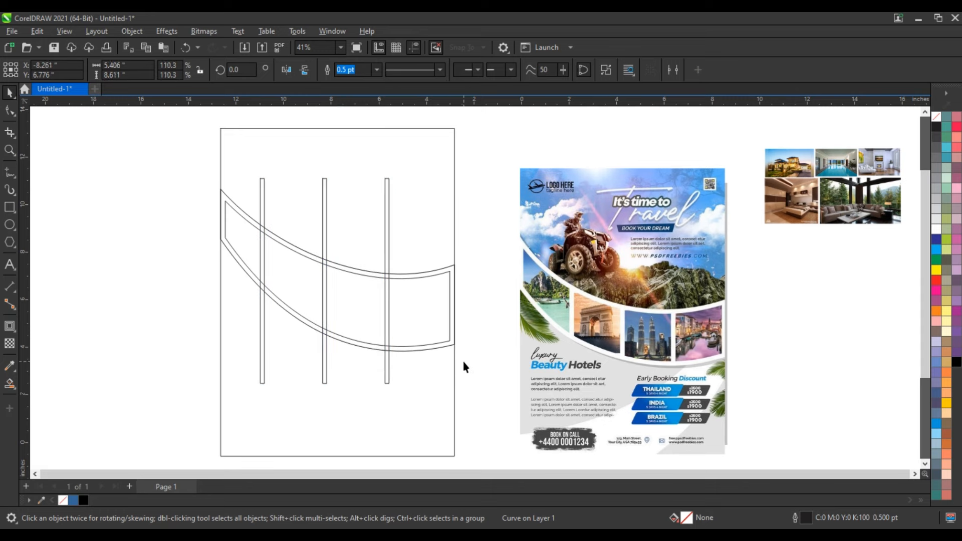
Use Smart Fill to create four blue photo-frame shapes from the inner band sections between the vertical strips.
{"action": "left_click", "coordinate": [9, 383]}
{"action": "left_click", "coordinate": [401, 311]}
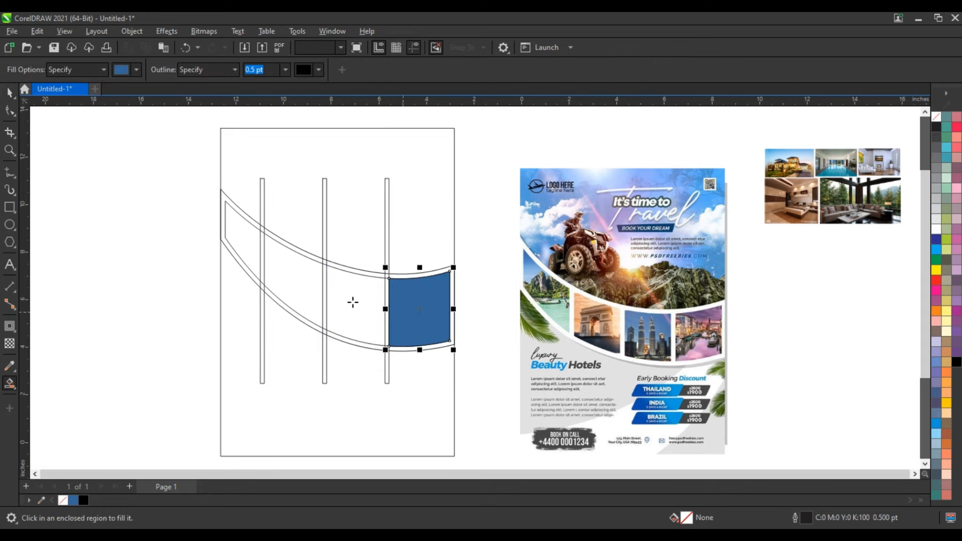
{"action": "left_click", "coordinate": [352, 301]}
{"action": "left_click", "coordinate": [307, 286]}
{"action": "left_click", "coordinate": [255, 251]}
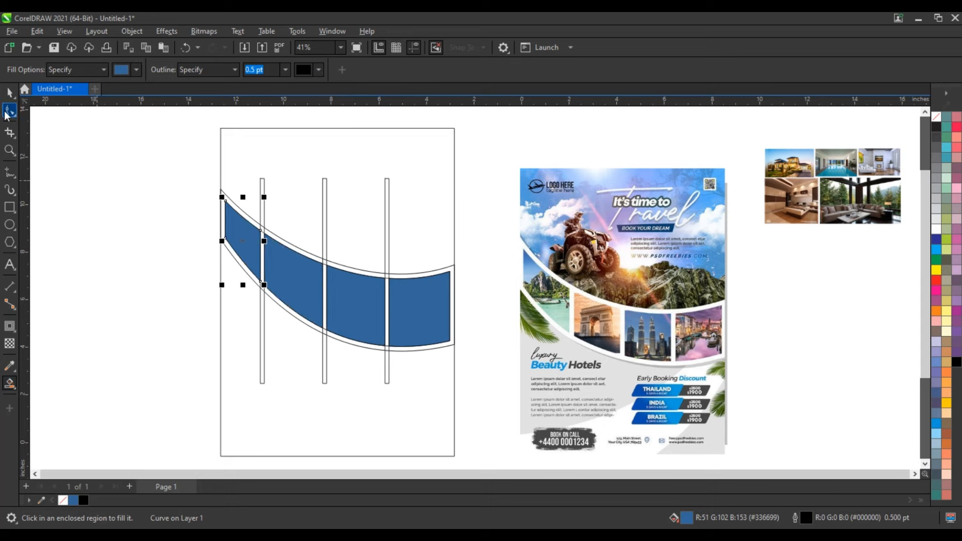
Delete the welded vertical strips and fill the curved band with white.
{"action": "left_click", "coordinate": [10, 92]}
{"action": "left_click", "coordinate": [262, 187]}
{"action": "key", "text": "Delete"}
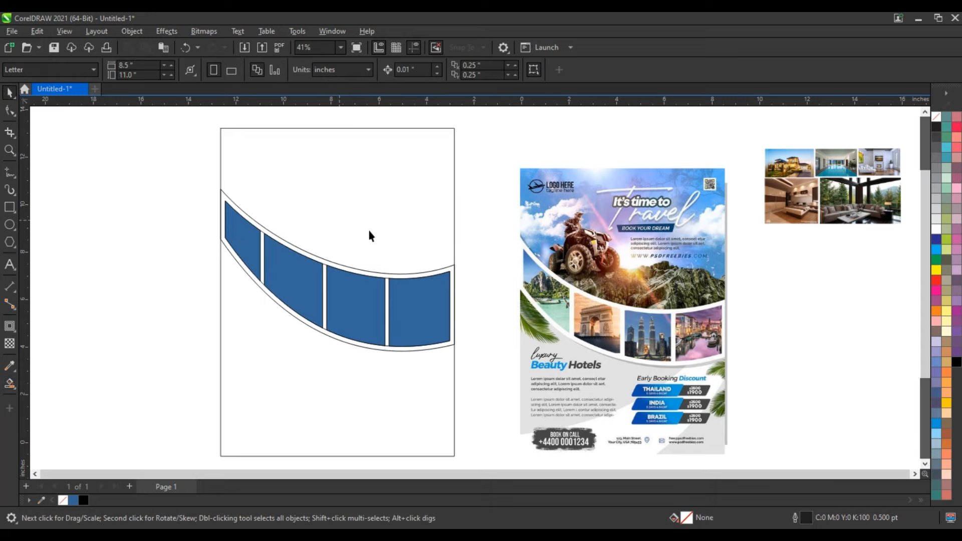
{"action": "left_click", "coordinate": [449, 273]}
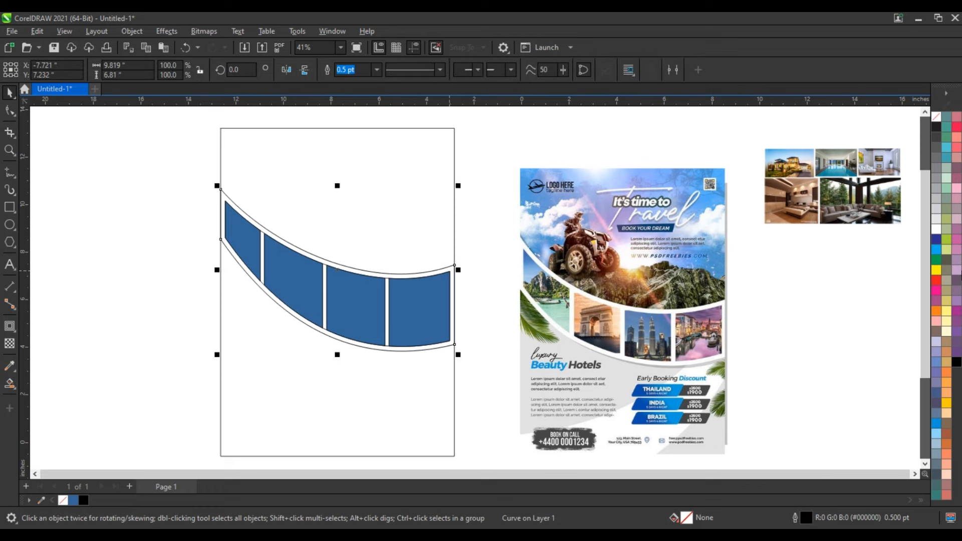
{"action": "left_click", "coordinate": [492, 256]}
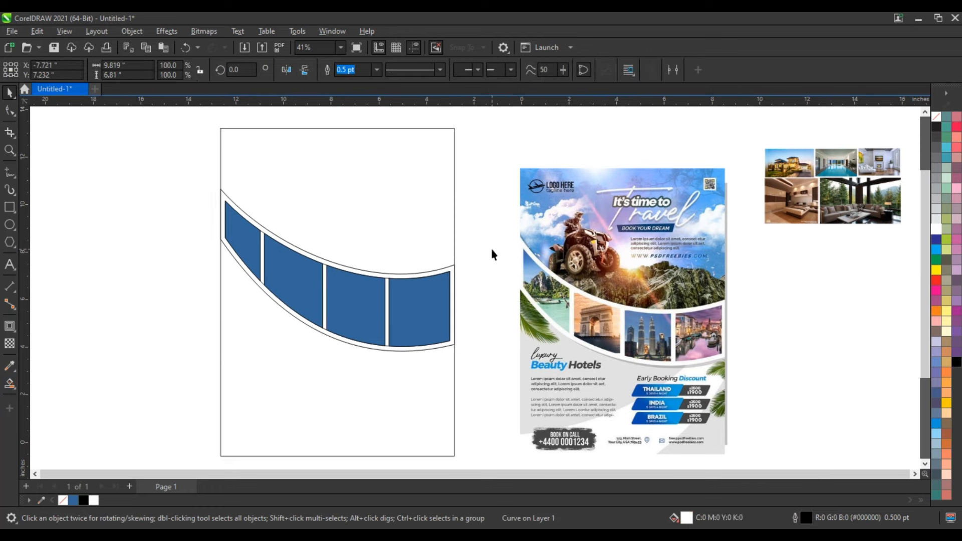
Fill the page rectangle with 70% black and the four photo frames with 30% black.
{"action": "left_click", "coordinate": [454, 249]}
{"action": "left_click", "coordinate": [938, 159]}
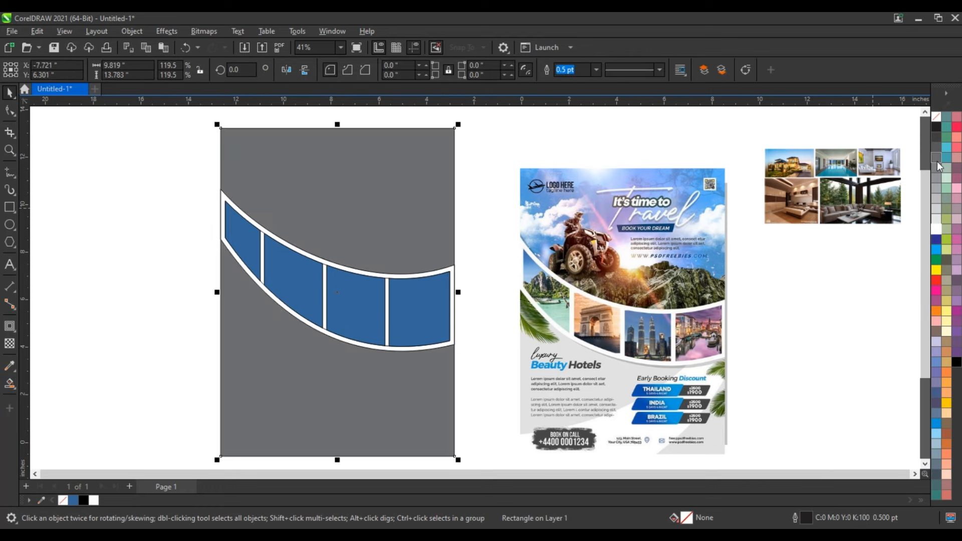
{"action": "left_click", "coordinate": [438, 297]}
{"action": "left_click", "coordinate": [354, 301], "text": "shift"}
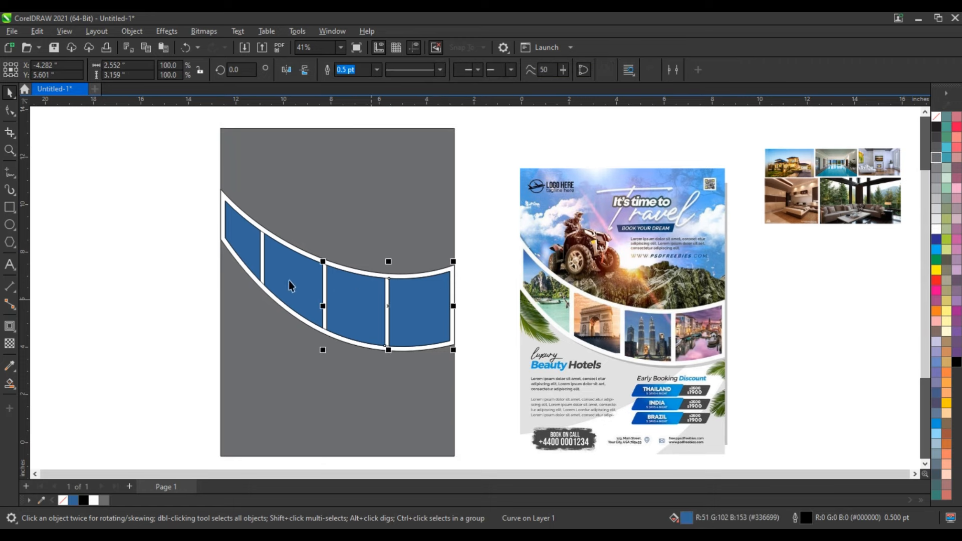
{"action": "left_click", "coordinate": [290, 283], "text": "shift"}
{"action": "left_click", "coordinate": [243, 248], "text": "shift"}
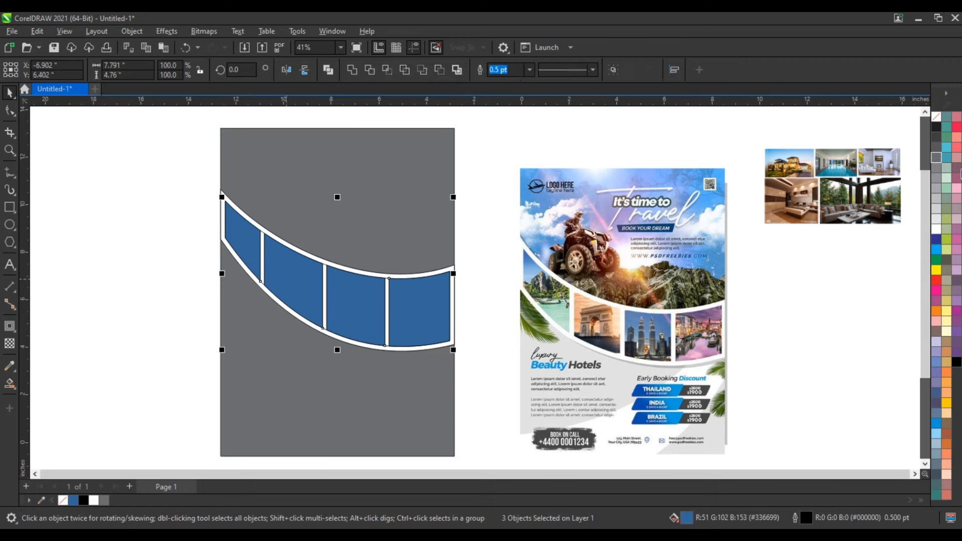
{"action": "left_click", "coordinate": [935, 200]}
Enlarge the curved band and its frames together to about 9.872 by 6.847 inches and remove their outlines.
{"action": "left_click_drag", "start_coordinate": [438, 349], "coordinate": [461, 362]}
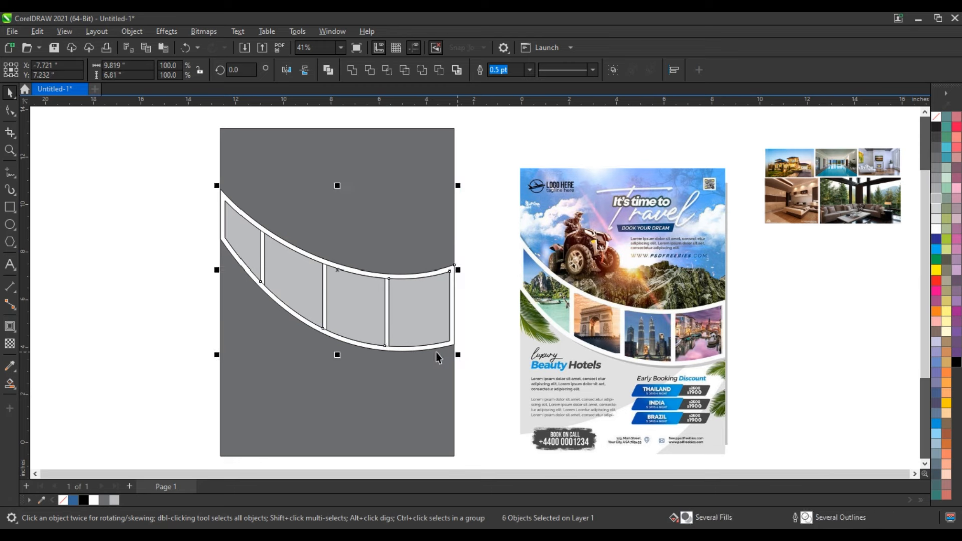
{"action": "left_click_drag", "start_coordinate": [216, 356], "coordinate": [216, 357]}
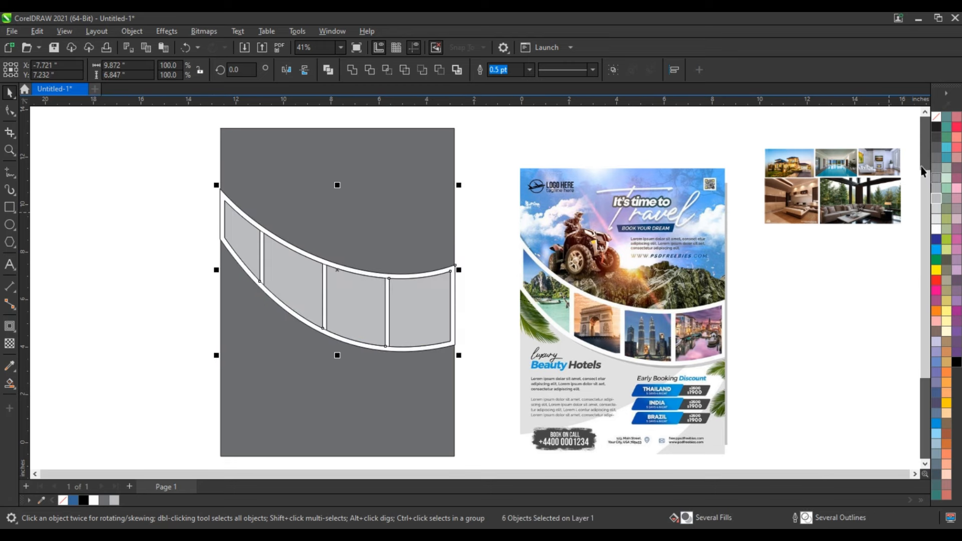
{"action": "right_click", "coordinate": [938, 119]}
{"action": "left_click", "coordinate": [922, 125]}
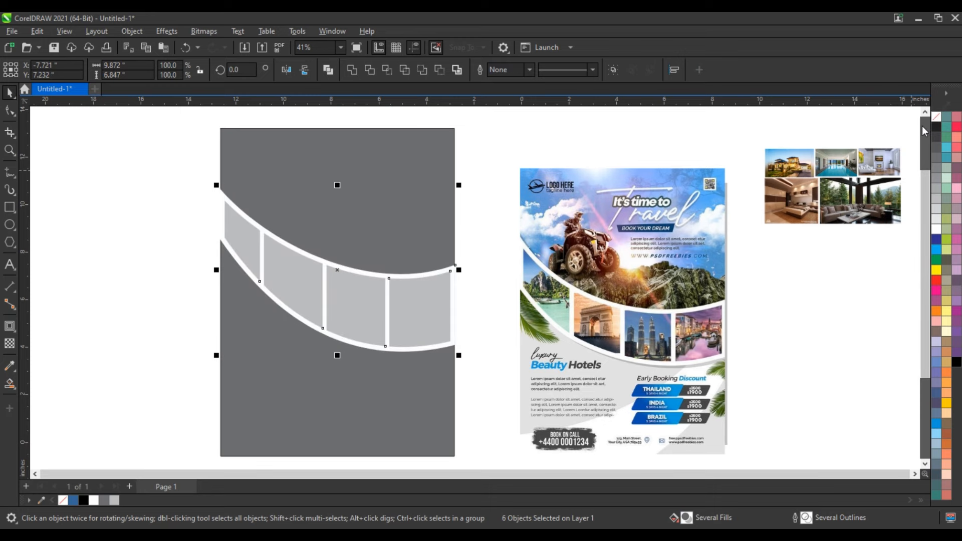
{"action": "left_click", "coordinate": [471, 225]}
Place the house photo over the page's upper-left corner and PowerClip it inside the page rectangle.
{"action": "left_click_drag", "start_coordinate": [801, 171], "coordinate": [233, 145]}
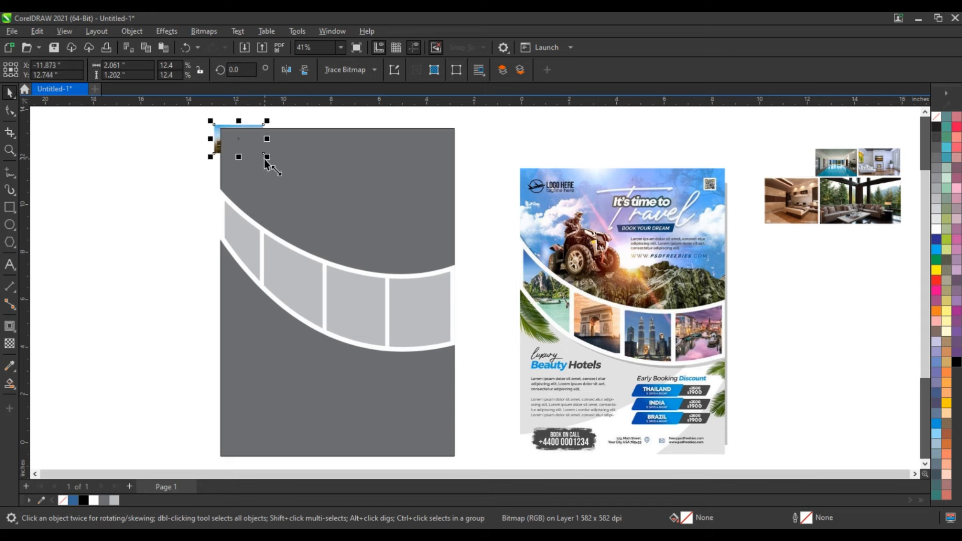
{"action": "right_click", "coordinate": [216, 134]}
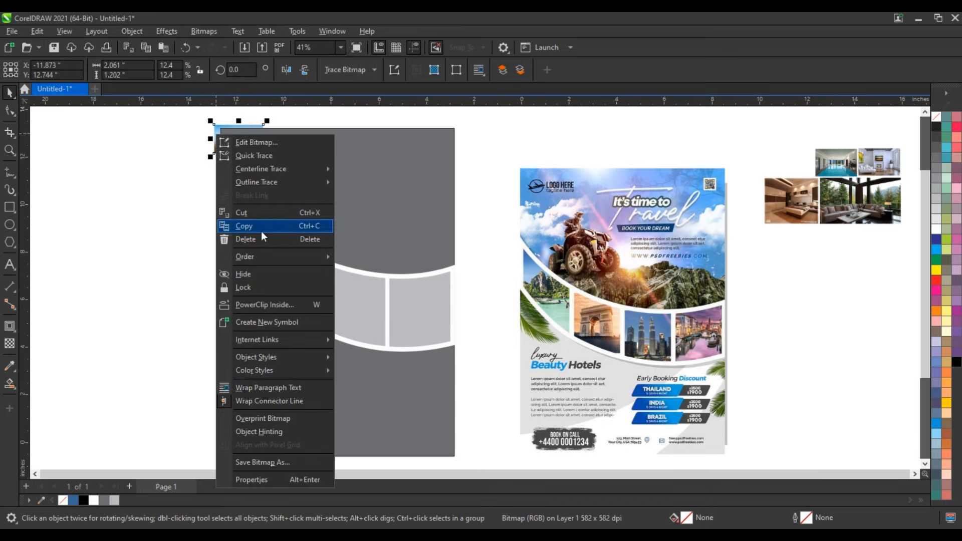
{"action": "left_click", "coordinate": [273, 304]}
{"action": "left_click", "coordinate": [351, 217]}
Edit the page's PowerClip contents and enlarge the house photo proportionally to about 11.489 by 6.702 inches.
{"action": "right_click", "coordinate": [355, 219]}
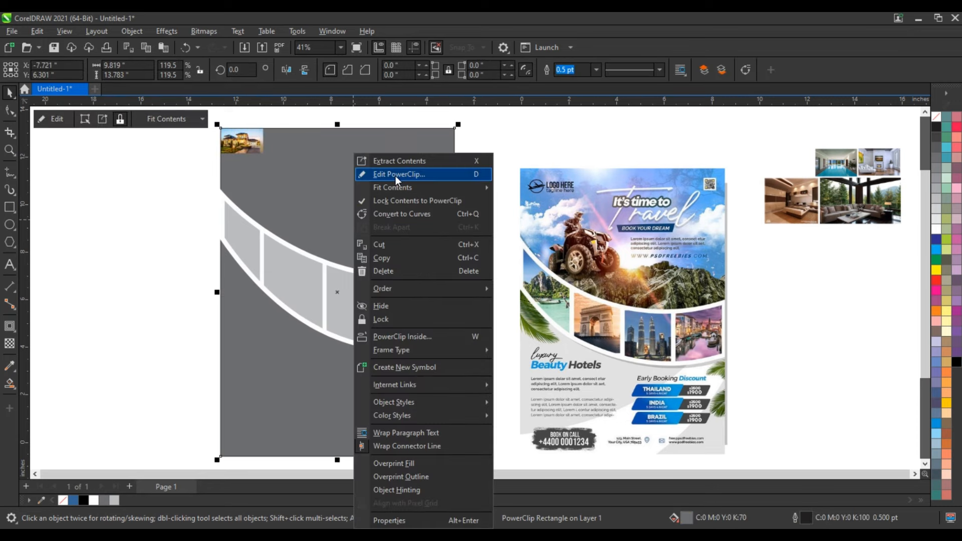
{"action": "left_click", "coordinate": [395, 175]}
{"action": "left_click_drag", "start_coordinate": [268, 161], "coordinate": [489, 322]}
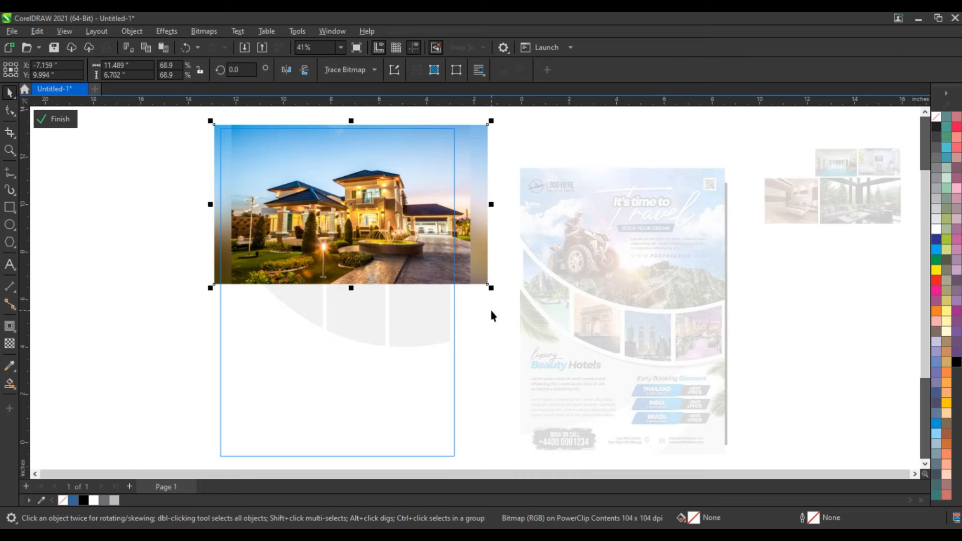
Reshape the house photo so its lower-left corner is cut diagonally above the curved band, and finish editing the PowerClip.
{"action": "left_click", "coordinate": [10, 110]}
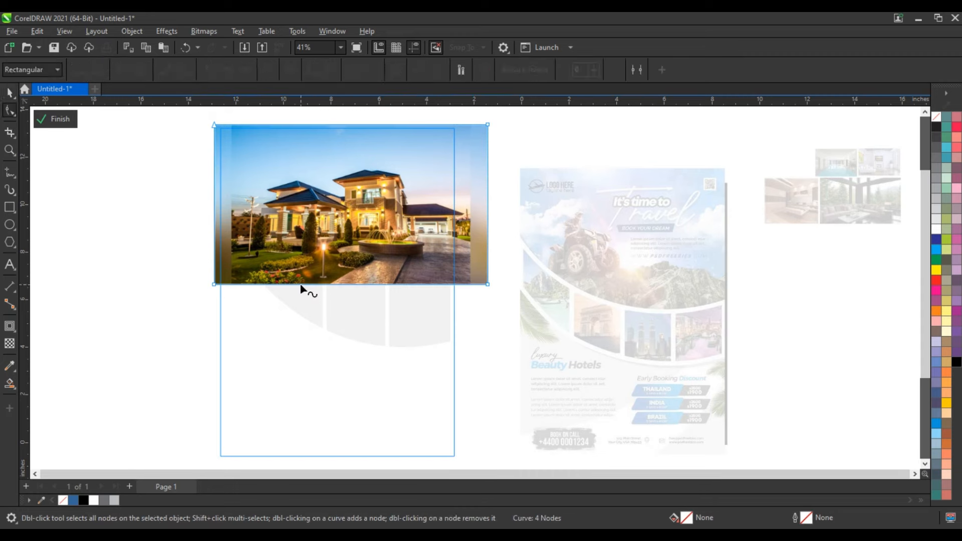
{"action": "left_click_drag", "start_coordinate": [214, 284], "coordinate": [215, 209]}
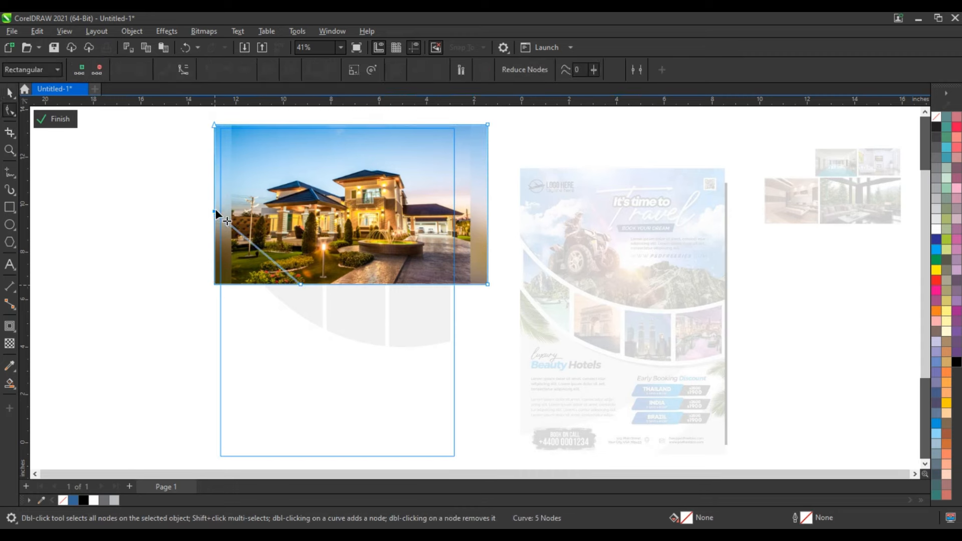
{"action": "left_click", "coordinate": [8, 96]}
{"action": "left_click", "coordinate": [101, 241], "text": "ctrl"}
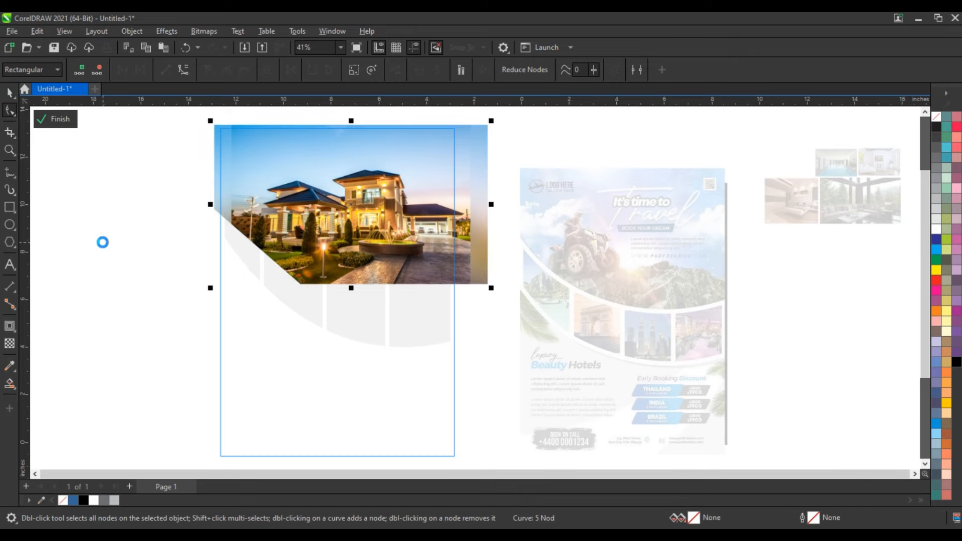
{"action": "left_click", "coordinate": [102, 240]}
Resize the clipped house photo to about 11.899 by 7.068 inches so it fills the page above the band.
{"action": "double_click", "coordinate": [389, 182]}
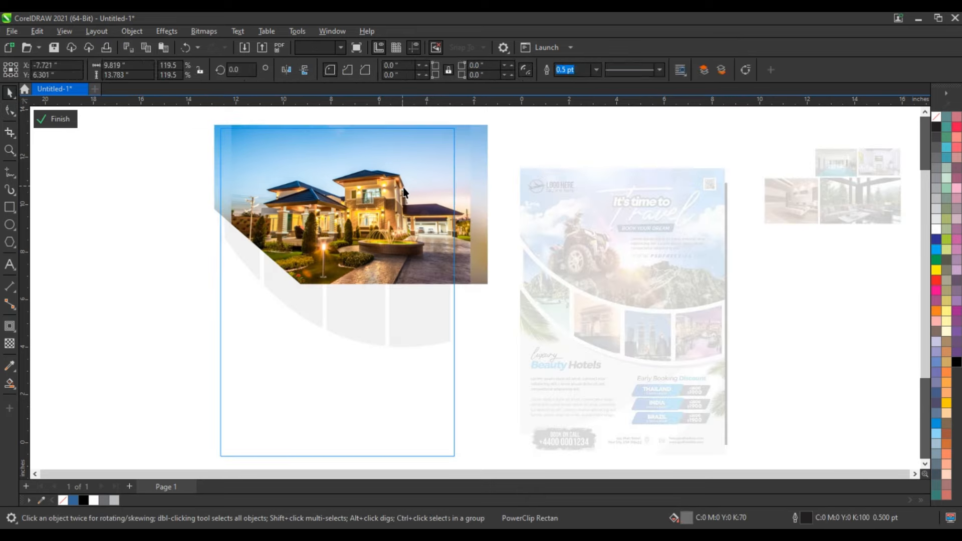
{"action": "left_click_drag", "start_coordinate": [491, 283], "coordinate": [499, 296]}
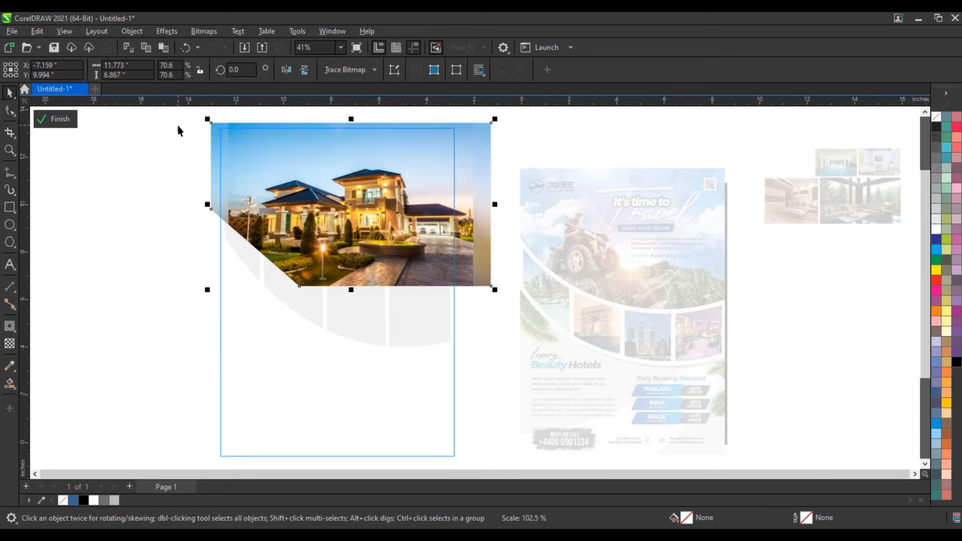
{"action": "mouse_move", "coordinate": [206, 121]}
{"action": "left_mouse_down"}
{"action": "mouse_move", "coordinate": [199, 114]}
{"action": "mouse_move", "coordinate": [199, 129]}
{"action": "left_mouse_up"}
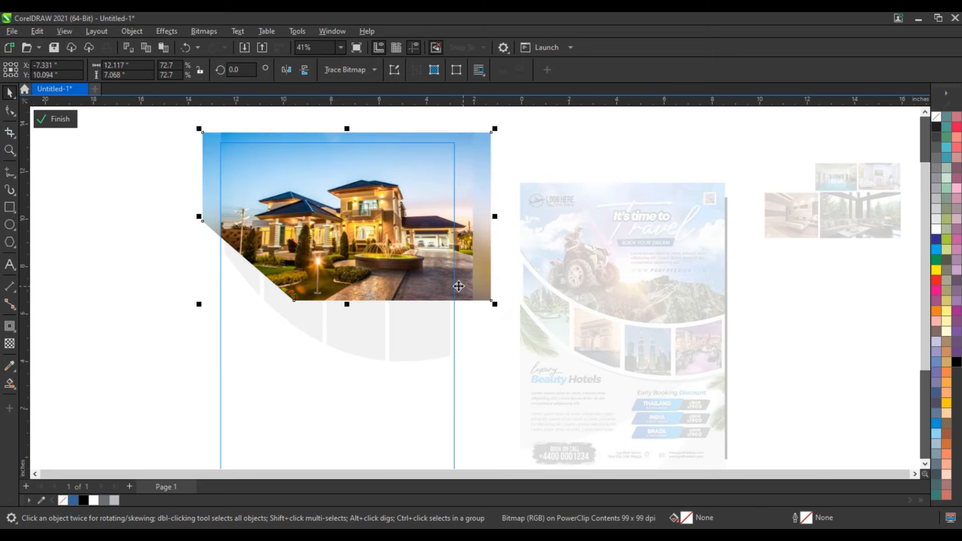
{"action": "left_click_drag", "start_coordinate": [495, 216], "coordinate": [485, 217]}
{"action": "left_click", "coordinate": [488, 231], "text": "ctrl"}
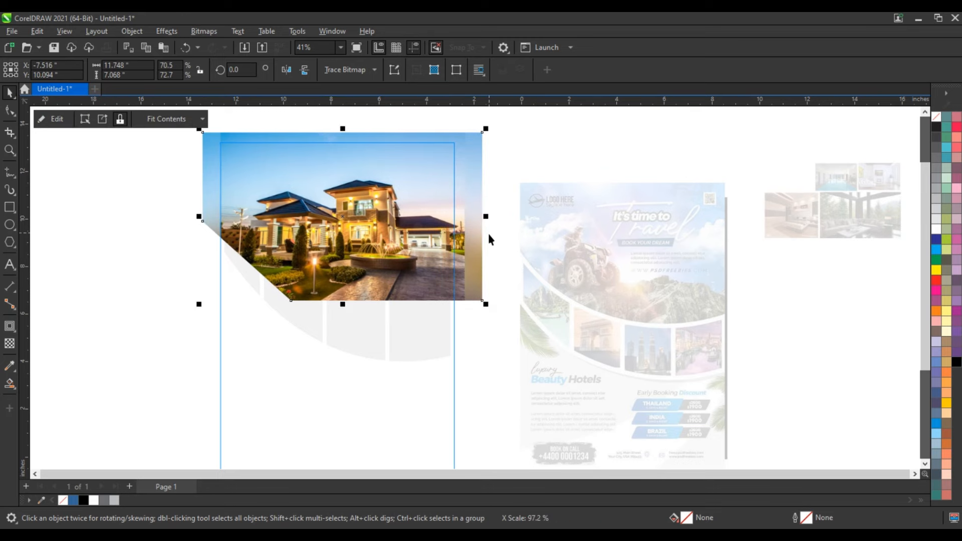
{"action": "left_click", "coordinate": [286, 185]}
{"action": "left_click", "coordinate": [296, 185], "text": "ctrl"}
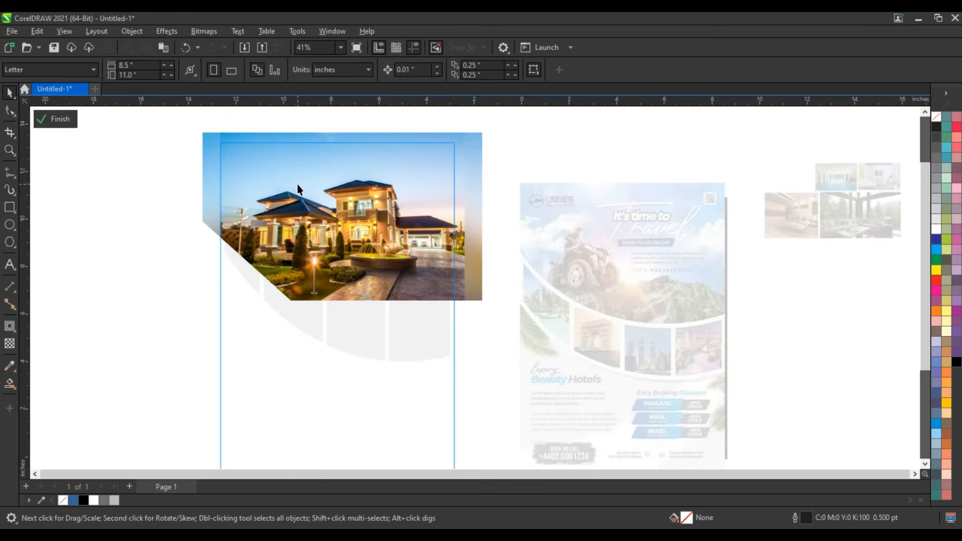
{"action": "left_click_drag", "start_coordinate": [199, 218], "coordinate": [195, 219]}
{"action": "left_click", "coordinate": [181, 231], "text": "ctrl"}
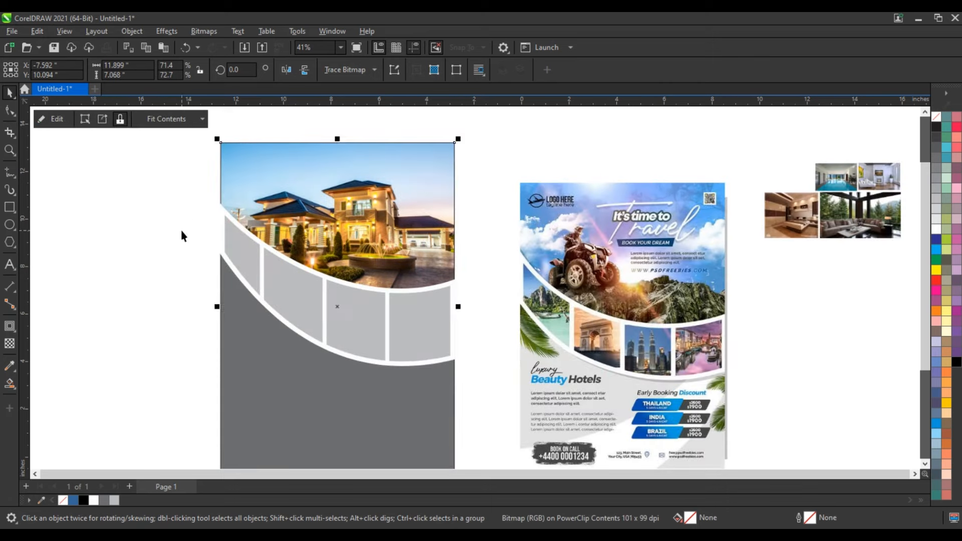
{"action": "left_click", "coordinate": [199, 253]}
Remove the outline from the page rectangle.
{"action": "left_click", "coordinate": [275, 361]}
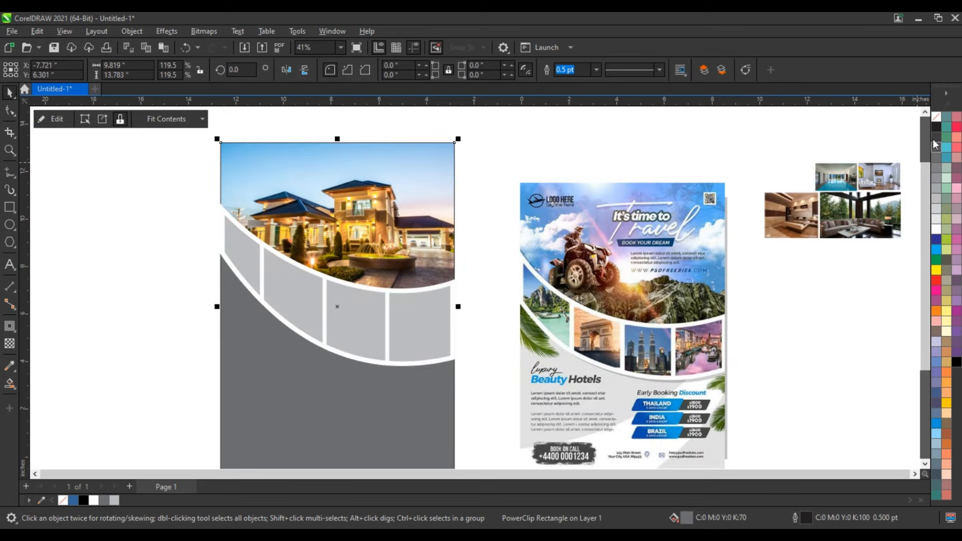
{"action": "right_click", "coordinate": [931, 123]}
{"action": "left_click", "coordinate": [902, 125]}
{"action": "left_click", "coordinate": [486, 146]}
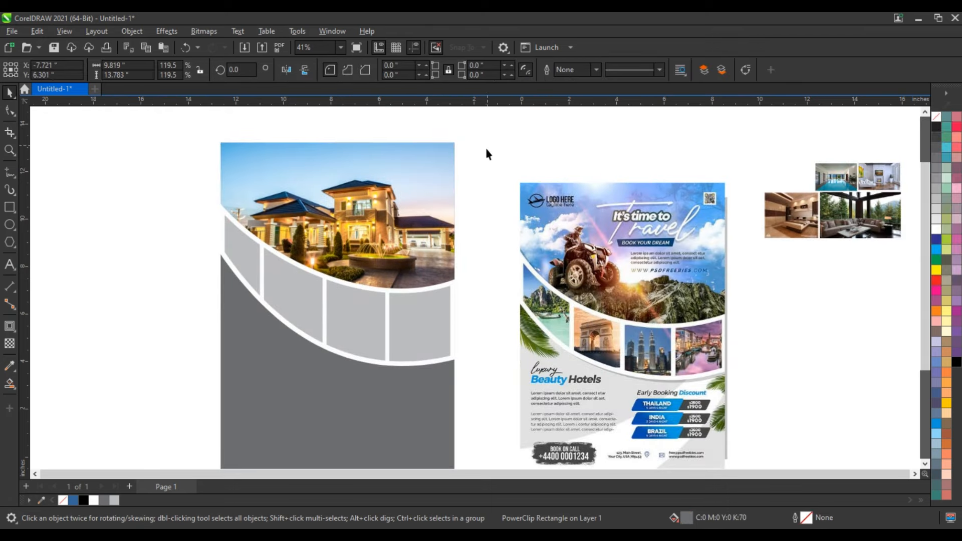
PowerClip the bedroom photo inside the second frame and the large-window living room photo inside the third frame.
{"action": "left_click", "coordinate": [786, 216]}
{"action": "key", "text": "ctrl+1"}
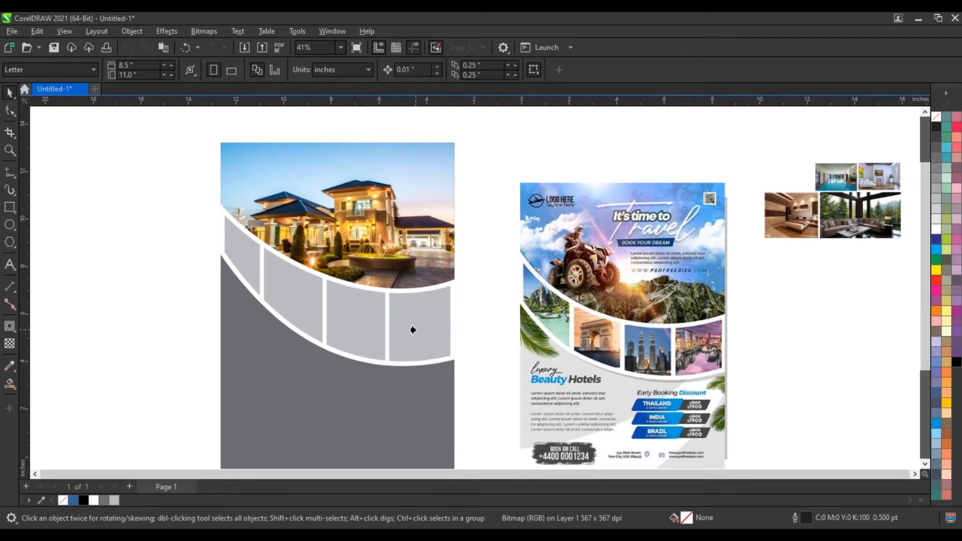
{"action": "left_click", "coordinate": [293, 297]}
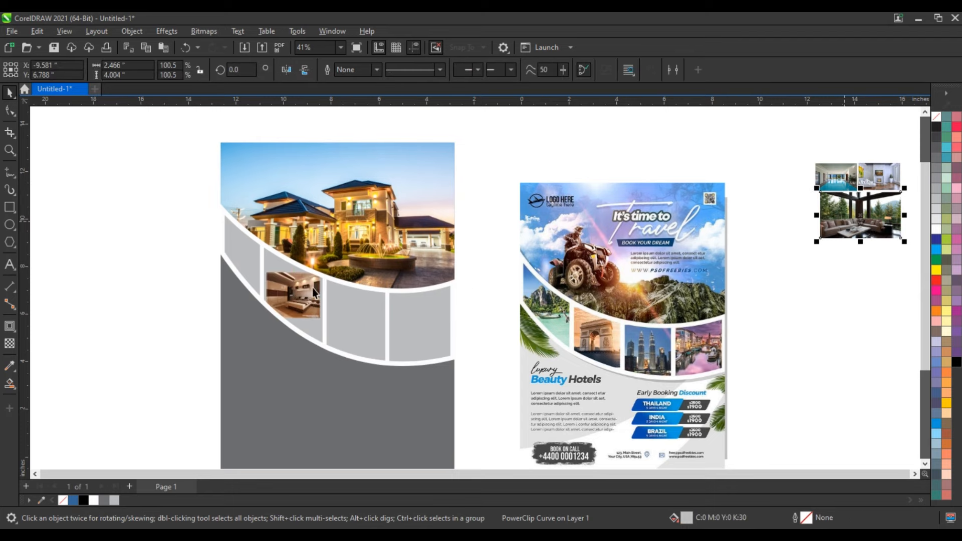
{"action": "key", "text": "ctrl+1"}
{"action": "left_click", "coordinate": [336, 303]}
PowerClip the swimming pool photo inside the first frame and the fireplace room photo inside the fourth frame.
{"action": "left_click", "coordinate": [842, 178]}
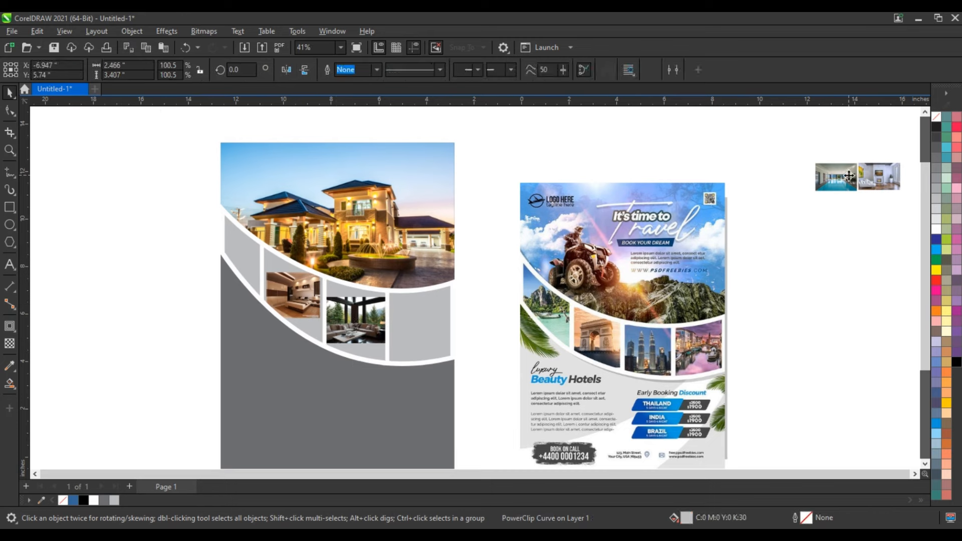
{"action": "key", "text": "ctrl+1"}
{"action": "left_click", "coordinate": [279, 258]}
{"action": "left_click", "coordinate": [879, 175]}
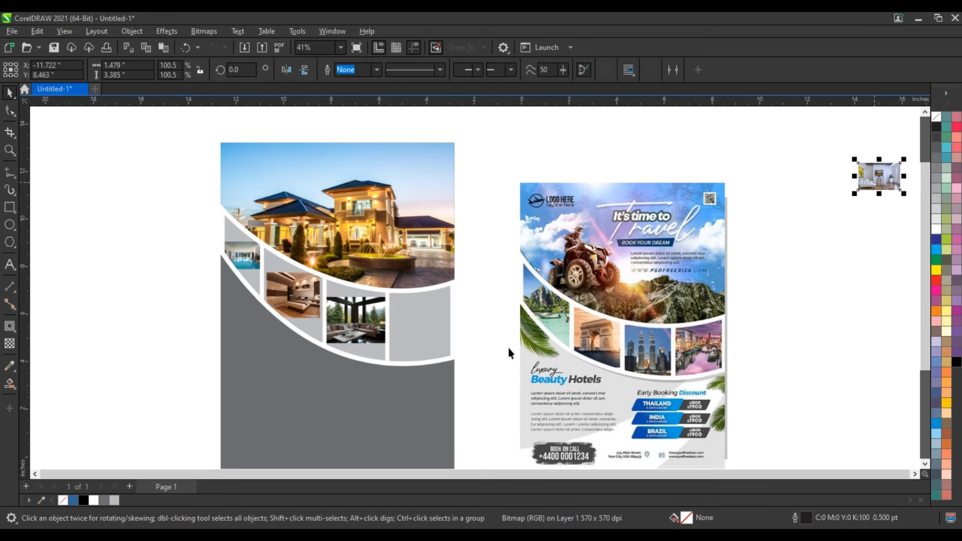
{"action": "key", "text": "ctrl+1"}
{"action": "left_click", "coordinate": [398, 329]}
Enlarge the fireplace room photo within the fourth frame to about 4.898 by 3.198 inches.
{"action": "left_click", "coordinate": [424, 337], "text": "ctrl"}
{"action": "left_click", "coordinate": [423, 337]}
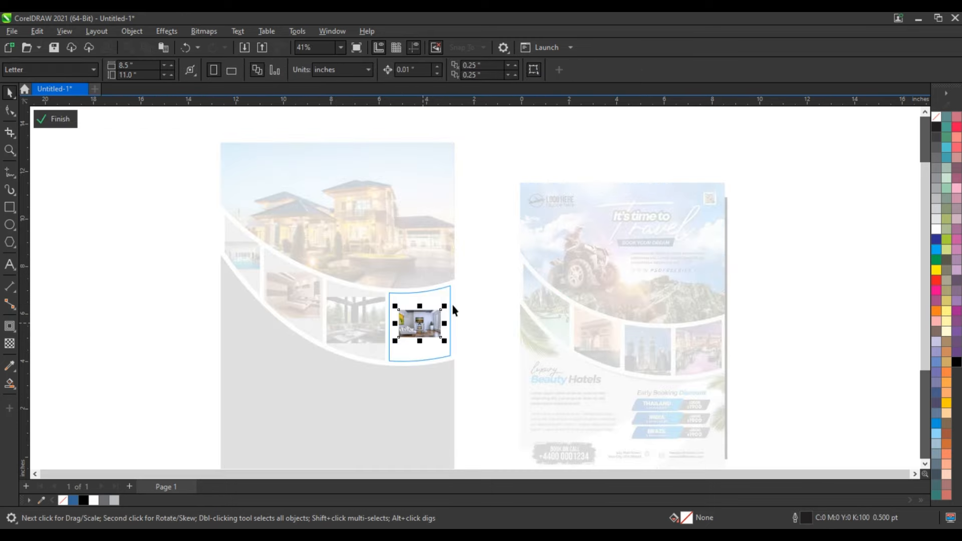
{"action": "left_click_drag", "start_coordinate": [452, 305], "coordinate": [491, 284]}
{"action": "left_click", "coordinate": [491, 285], "text": "ctrl"}
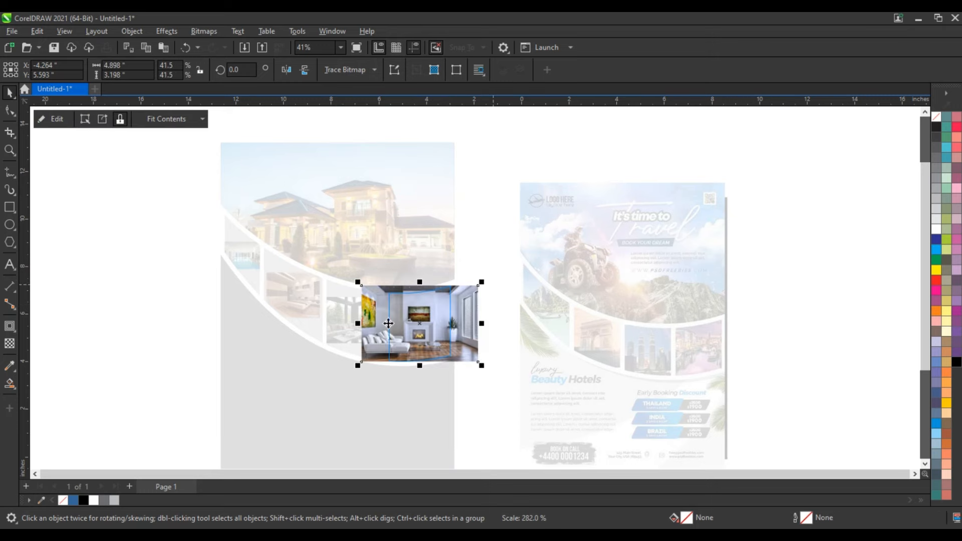
Enlarge the large-window living room photo within the third frame to about 6.228 by 3.559 inches.
{"action": "left_click", "coordinate": [363, 323], "text": "ctrl"}
{"action": "left_click", "coordinate": [367, 322]}
{"action": "left_click_drag", "start_coordinate": [403, 294], "coordinate": [436, 280]}
{"action": "left_click", "coordinate": [436, 281], "text": "ctrl"}
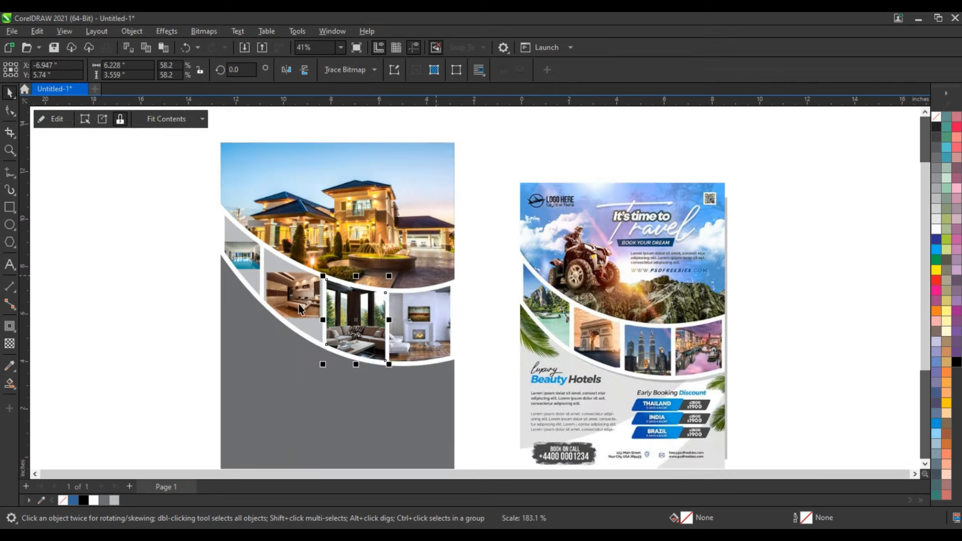
Enlarge the bedroom photo within the second frame to about 4.754 by 4.041 inches.
{"action": "left_click", "coordinate": [308, 301], "text": "ctrl"}
{"action": "left_click", "coordinate": [311, 300]}
{"action": "left_click_drag", "start_coordinate": [340, 262], "coordinate": [389, 277]}
{"action": "left_click", "coordinate": [289, 290], "text": "ctrl"}
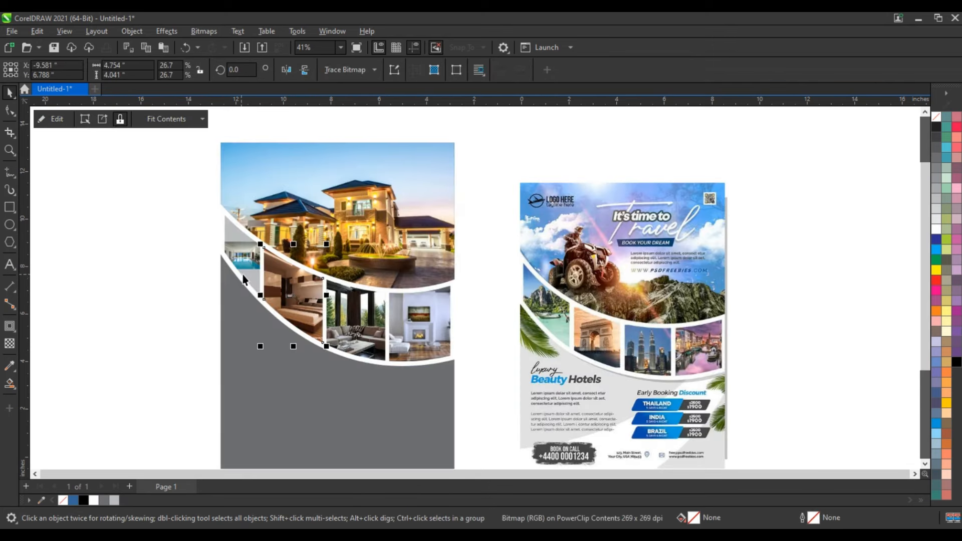
{"action": "left_click", "coordinate": [254, 282]}
{"action": "left_click", "coordinate": [199, 319]}
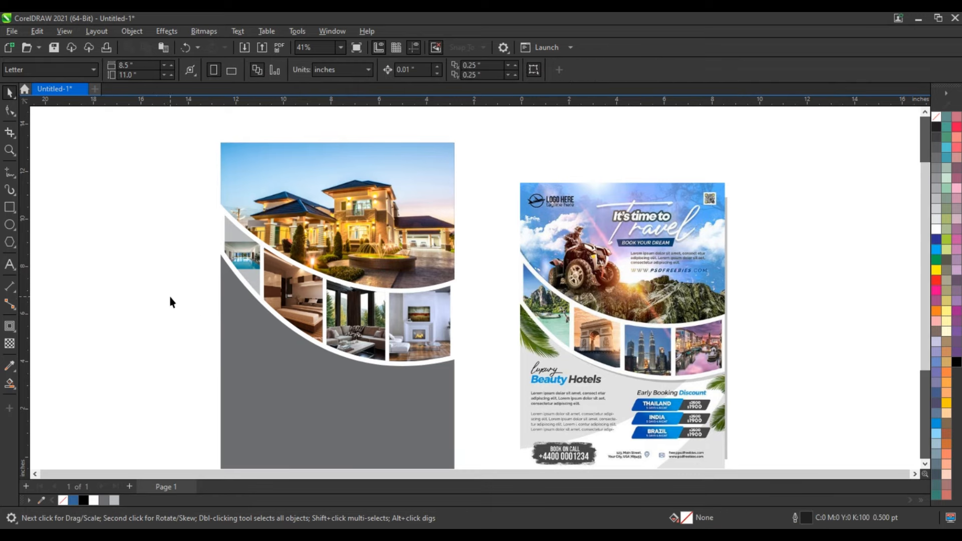
{"action": "scroll", "coordinate": [187, 308], "scroll_direction": "down", "scroll_amount": 1}
{"action": "left_click", "coordinate": [9, 150]}
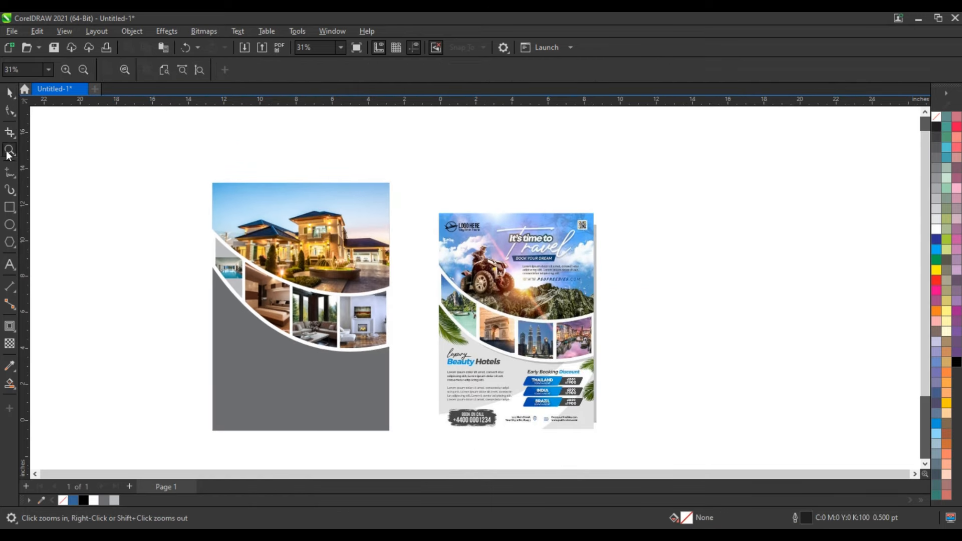
{"action": "left_click_drag", "start_coordinate": [146, 146], "coordinate": [665, 441]}
{"action": "left_click", "coordinate": [9, 93]}
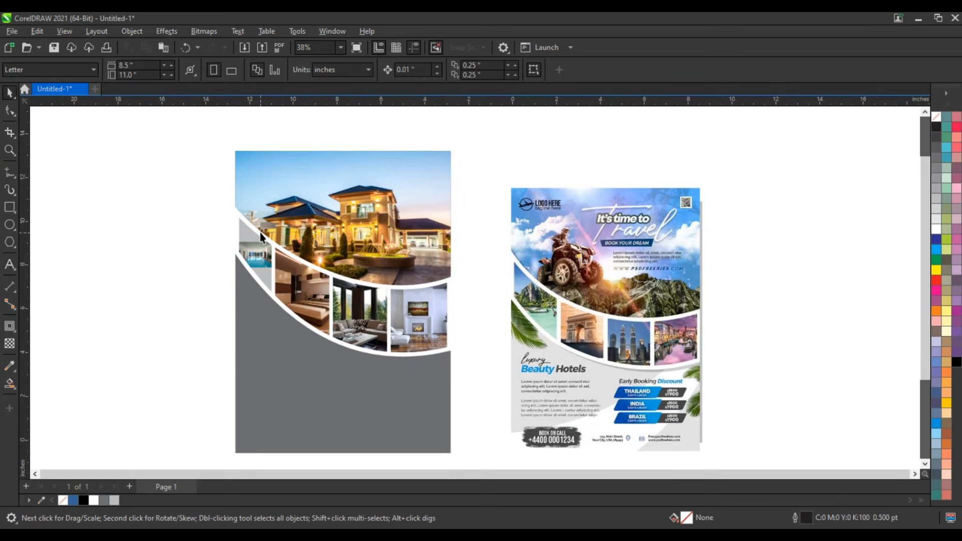
Mirror a copy of the white curved band, rotate it to about 201.7 degrees and place it across the flyer's lower background.
{"action": "left_click", "coordinate": [261, 232]}
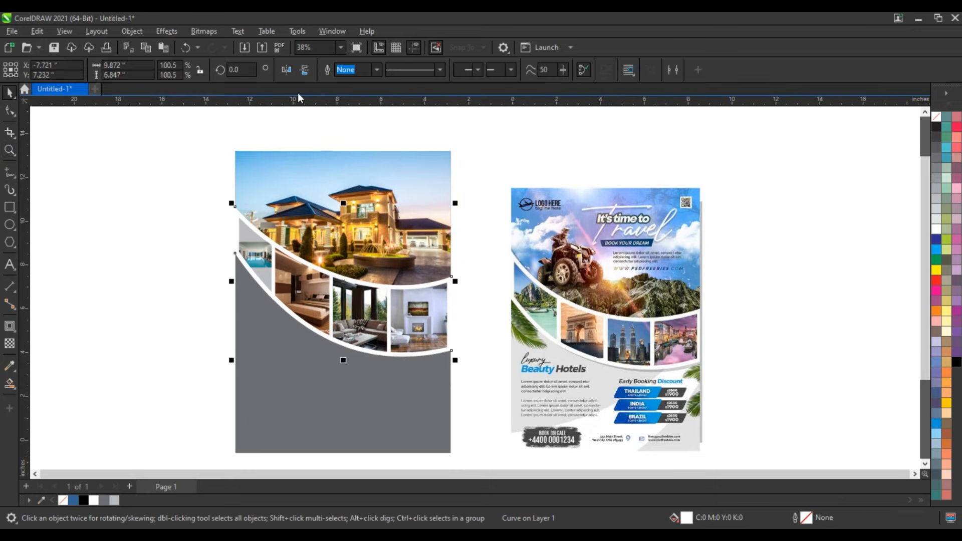
{"action": "left_click", "coordinate": [287, 70]}
{"action": "left_click", "coordinate": [435, 250]}
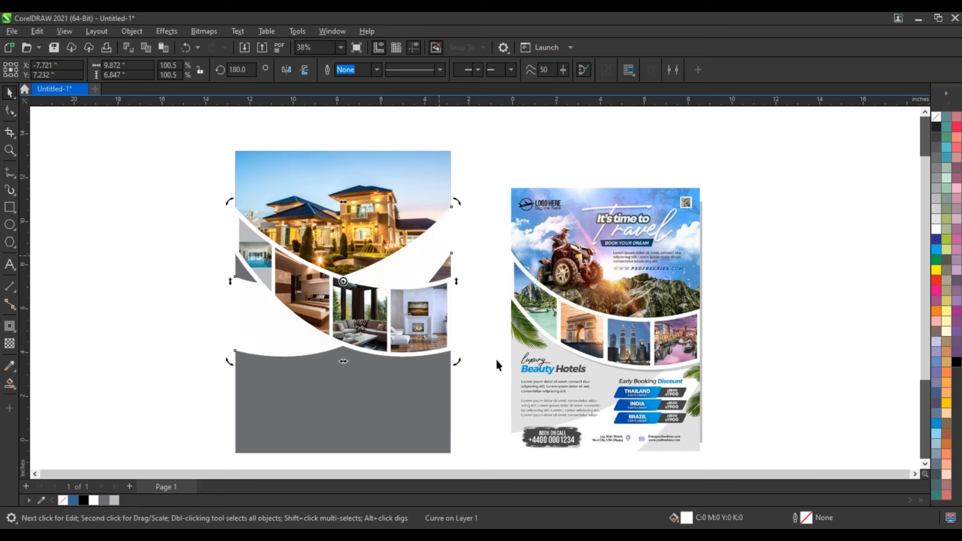
{"action": "left_click_drag", "start_coordinate": [459, 365], "coordinate": [433, 362]}
{"action": "left_click_drag", "start_coordinate": [430, 362], "coordinate": [429, 362]}
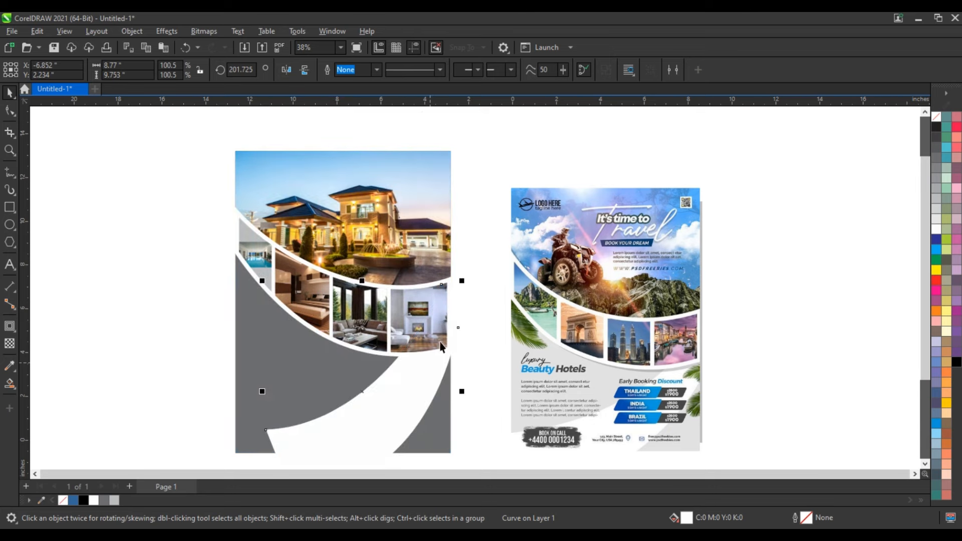
Reshape the copied band's nodes so its lower end extends past the flyer's left edge and its upper curve meets the right edge.
{"action": "scroll", "coordinate": [425, 371], "scroll_direction": "down", "scroll_amount": 2}
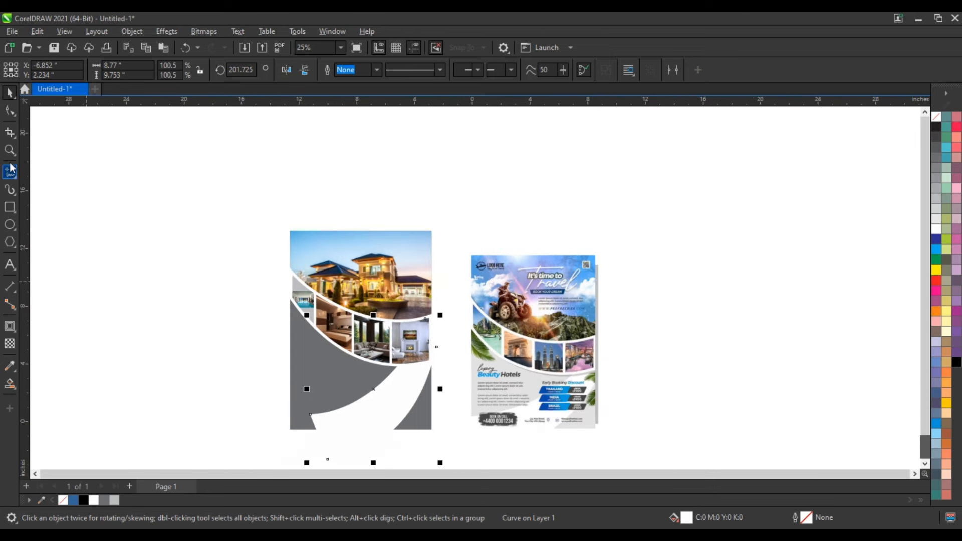
{"action": "left_click", "coordinate": [9, 110]}
{"action": "left_click_drag", "start_coordinate": [306, 419], "coordinate": [271, 426]}
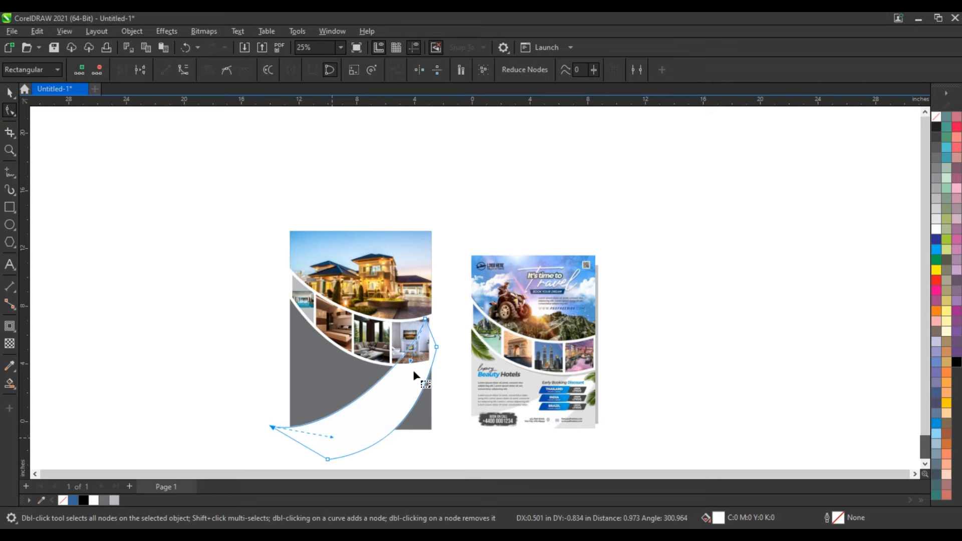
{"action": "left_click_drag", "start_coordinate": [418, 370], "coordinate": [432, 378]}
{"action": "key", "text": "space"}
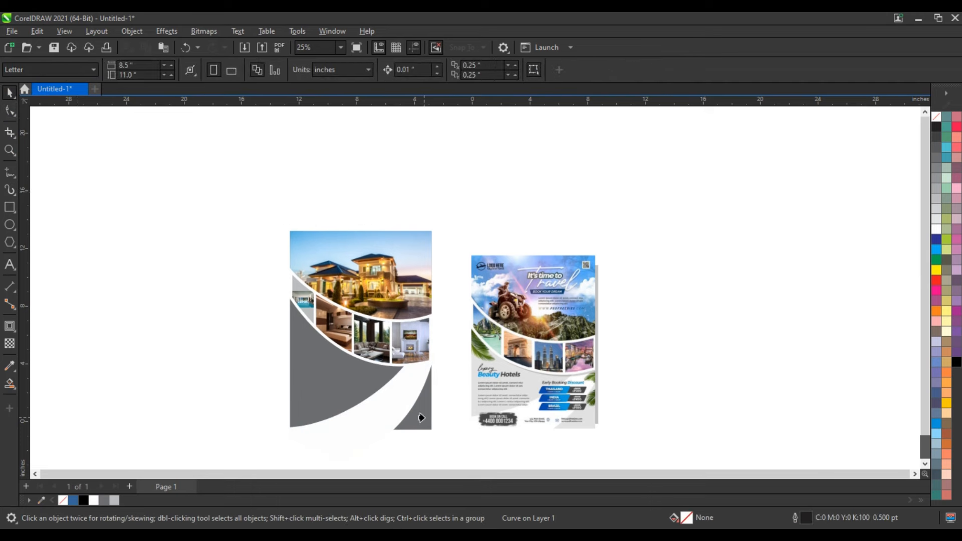
PowerClip the copied band inside the flyer's background rectangle and fill that rectangle with 20% black.
{"action": "left_click", "coordinate": [421, 419]}
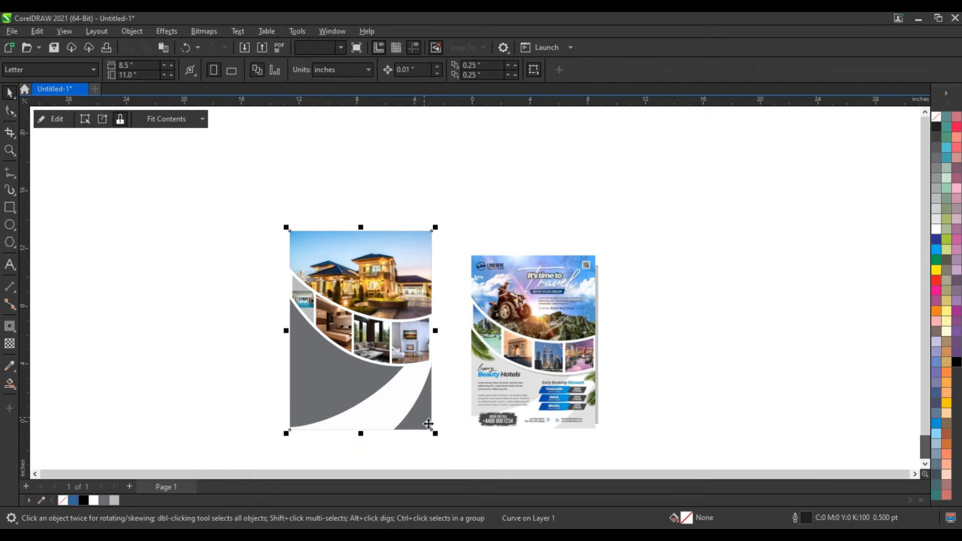
{"action": "left_click", "coordinate": [937, 203]}
{"action": "left_click", "coordinate": [937, 210]}
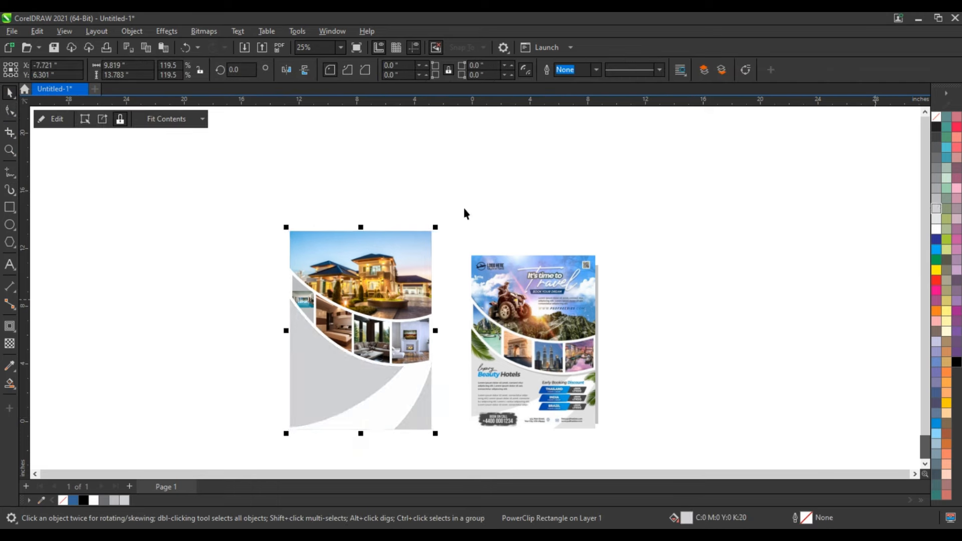
Compare the property flyer's layout and text with the sample travel flyer at close zoom.
{"action": "left_click_drag", "start_coordinate": [264, 209], "coordinate": [656, 460]}
{"action": "key", "text": "shift+F2"}
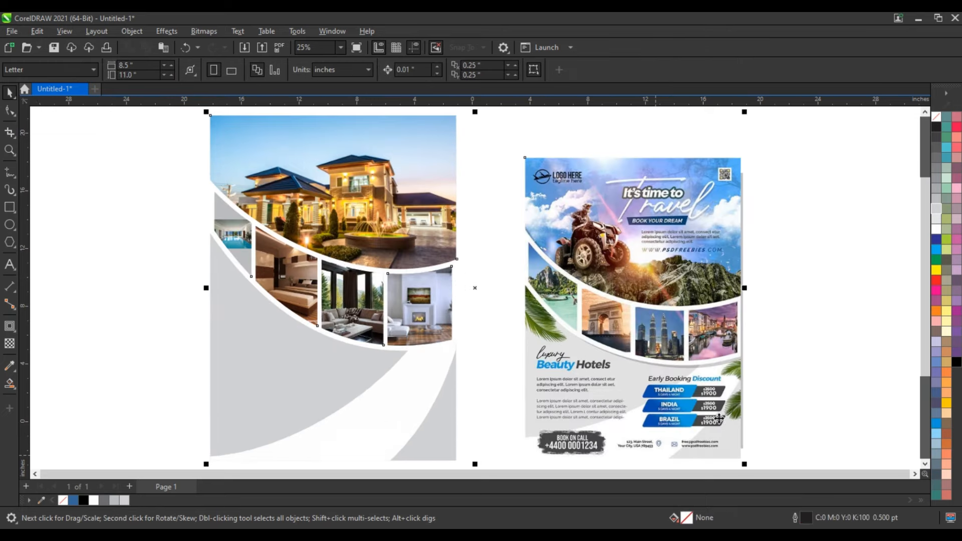
{"action": "left_click", "coordinate": [786, 404]}
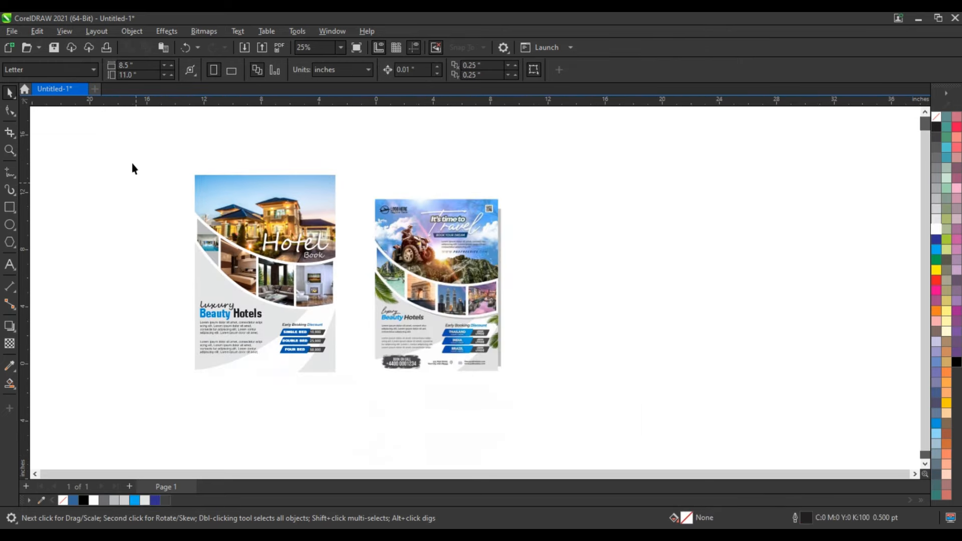
{"action": "left_click_drag", "start_coordinate": [143, 155], "coordinate": [351, 393]}
{"action": "left_click_drag", "start_coordinate": [547, 401], "coordinate": [168, 146]}
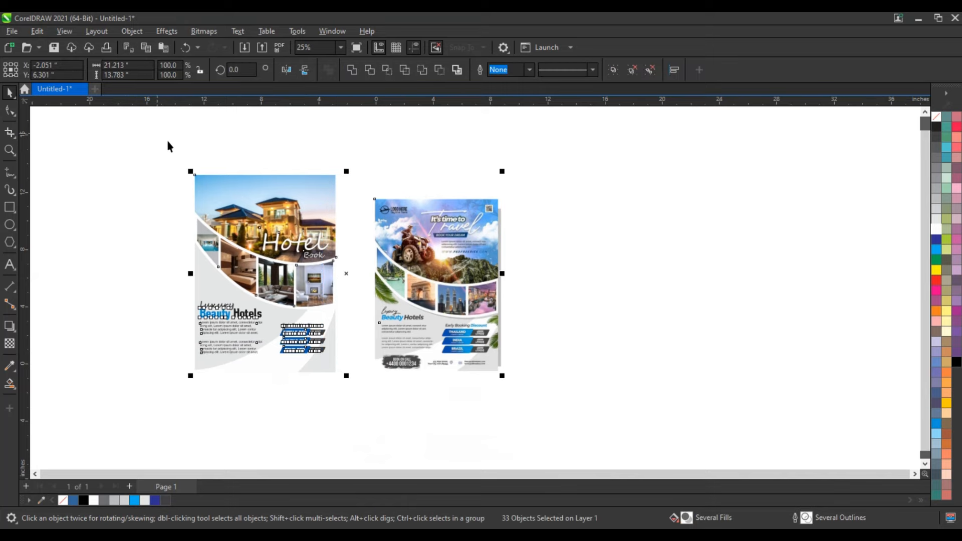
{"action": "key", "text": "shift+F2"}
{"action": "left_click", "coordinate": [134, 236]}
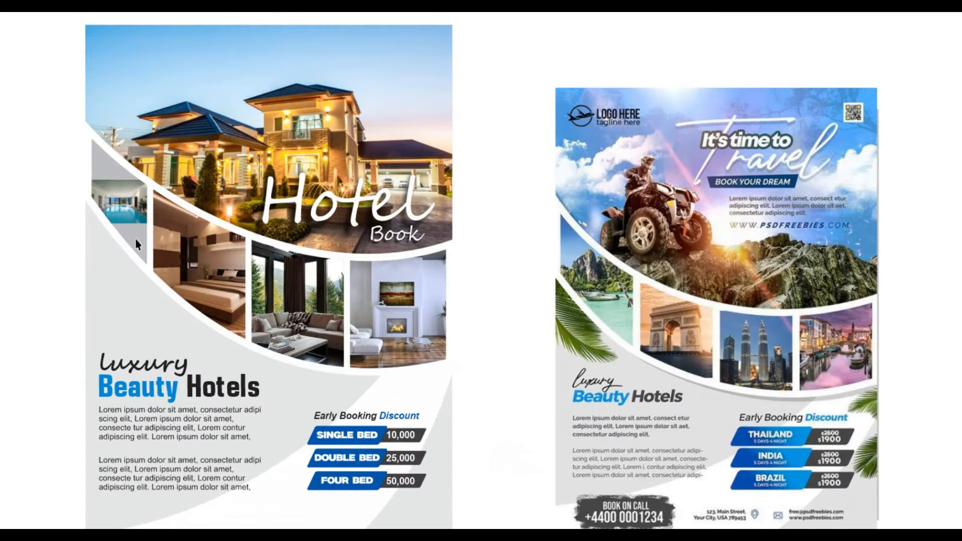